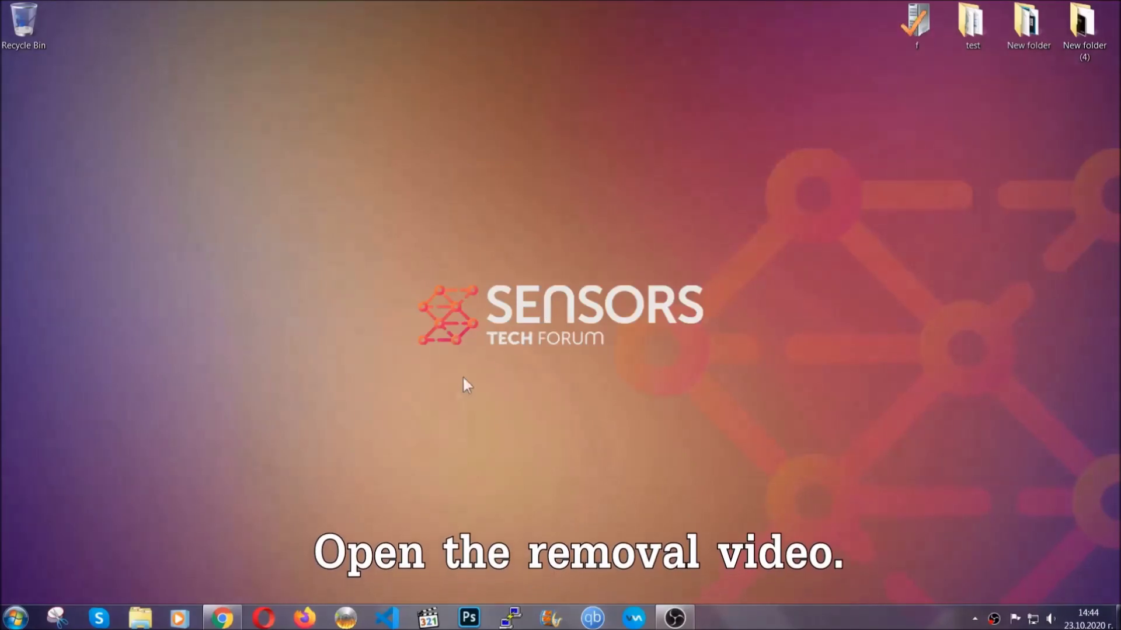
Step: From the ransomware removal video's description, follow the sensorstechforum link and get SpyHunter-Installer.exe
{"action": "left_click", "coordinate": [222, 620]}
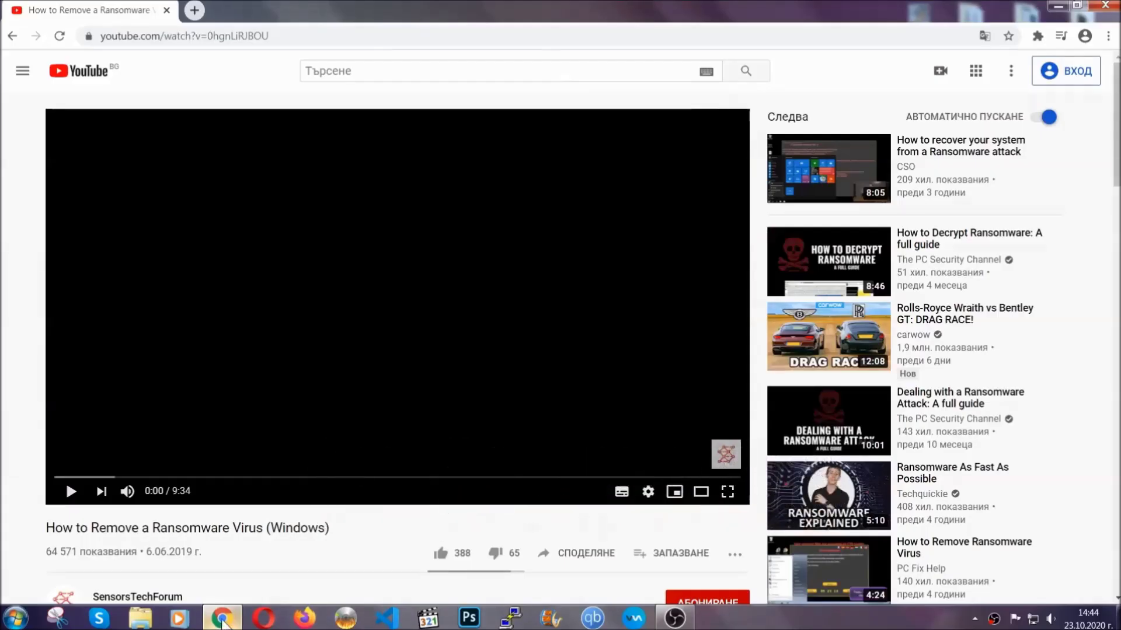
{"action": "scroll", "coordinate": [205, 479], "scroll_direction": "down", "scroll_amount": 4}
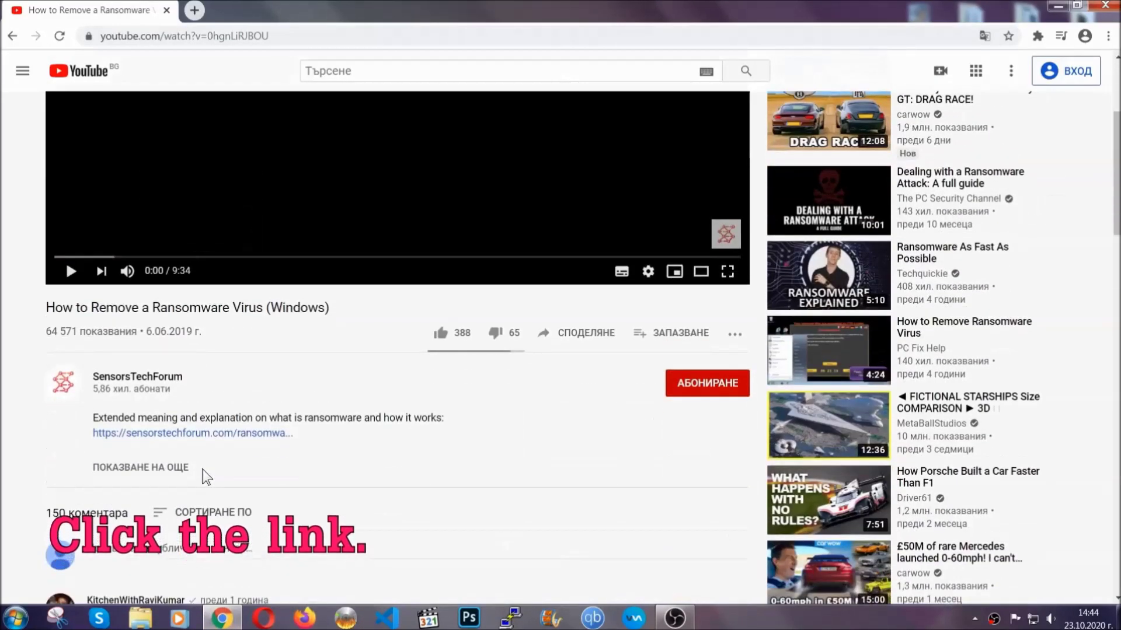
{"action": "left_click", "coordinate": [224, 437]}
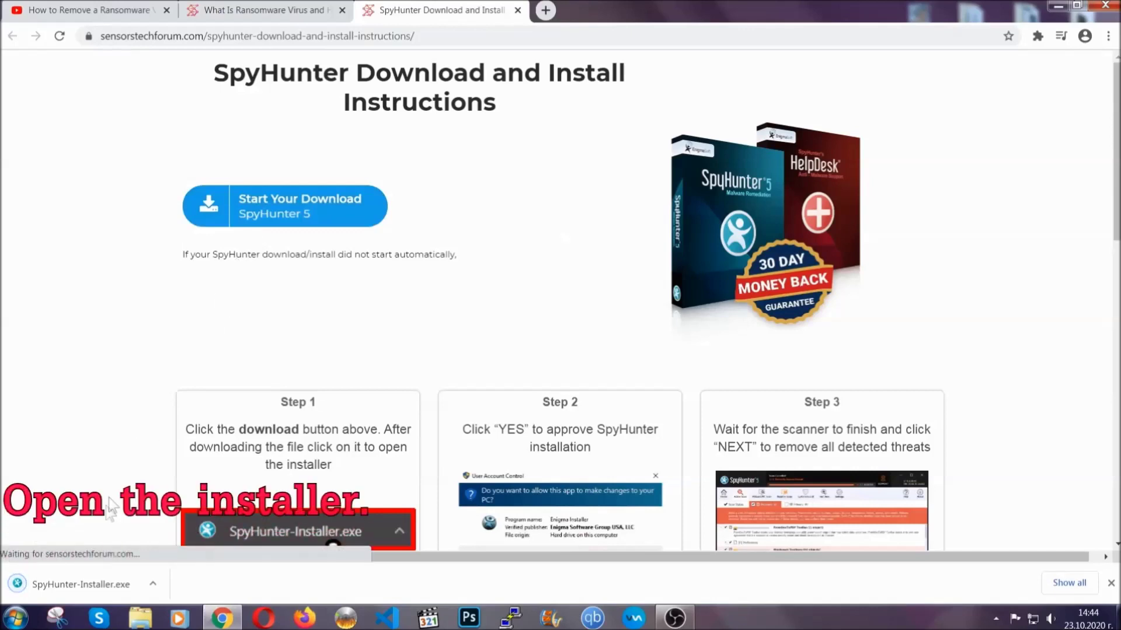
{"action": "left_click", "coordinate": [80, 583]}
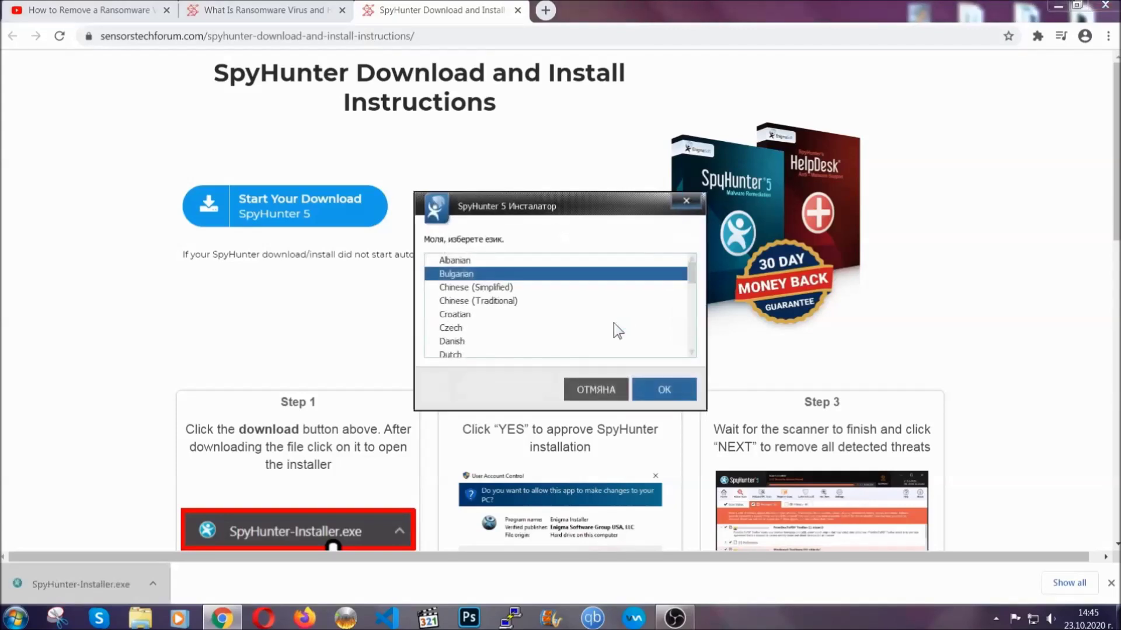
Step: Install SpyHunter 5 in English, accepting the EULA and Privacy Policy, through to setup completion
{"action": "scroll", "coordinate": [583, 324], "scroll_direction": "down", "scroll_amount": 2}
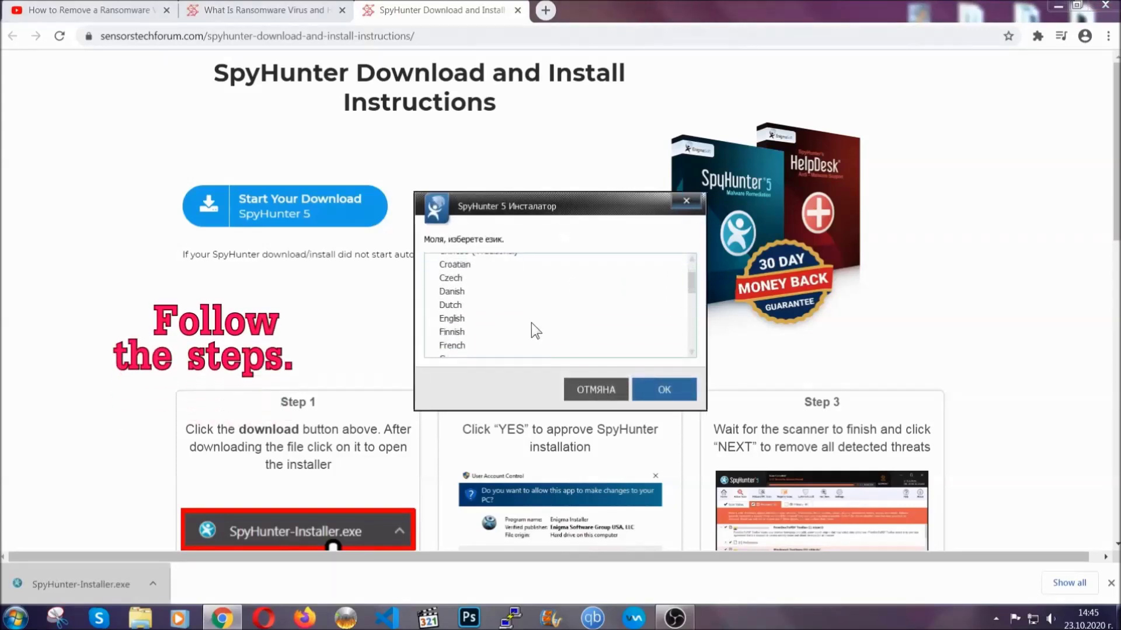
{"action": "left_click", "coordinate": [529, 320]}
{"action": "left_click", "coordinate": [650, 389]}
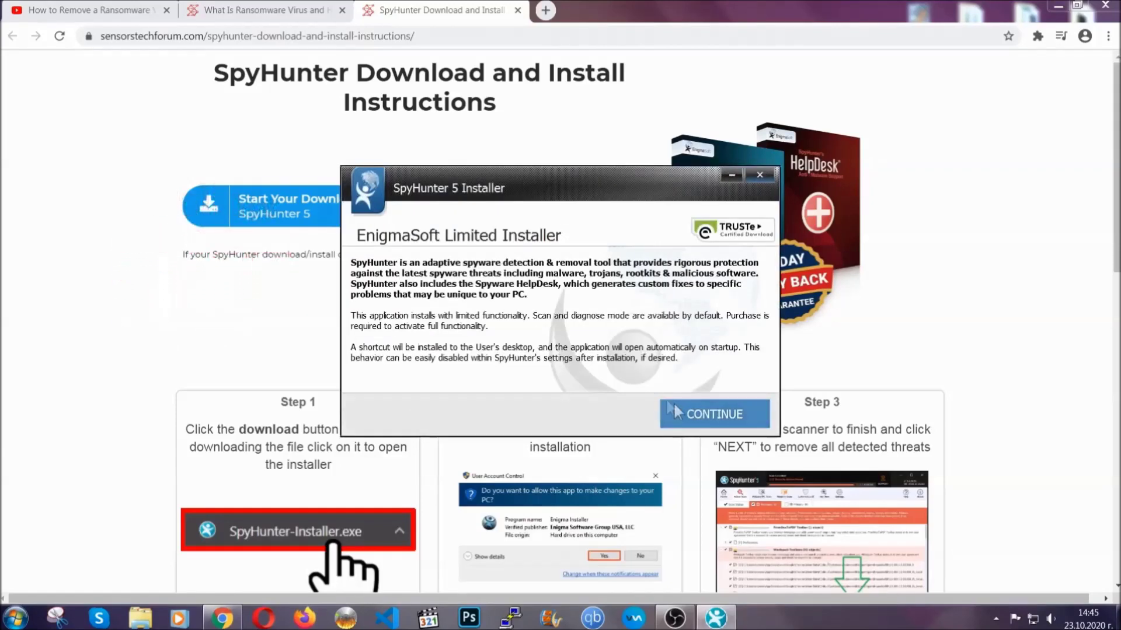
{"action": "left_click", "coordinate": [675, 408]}
{"action": "left_click", "coordinate": [643, 379]}
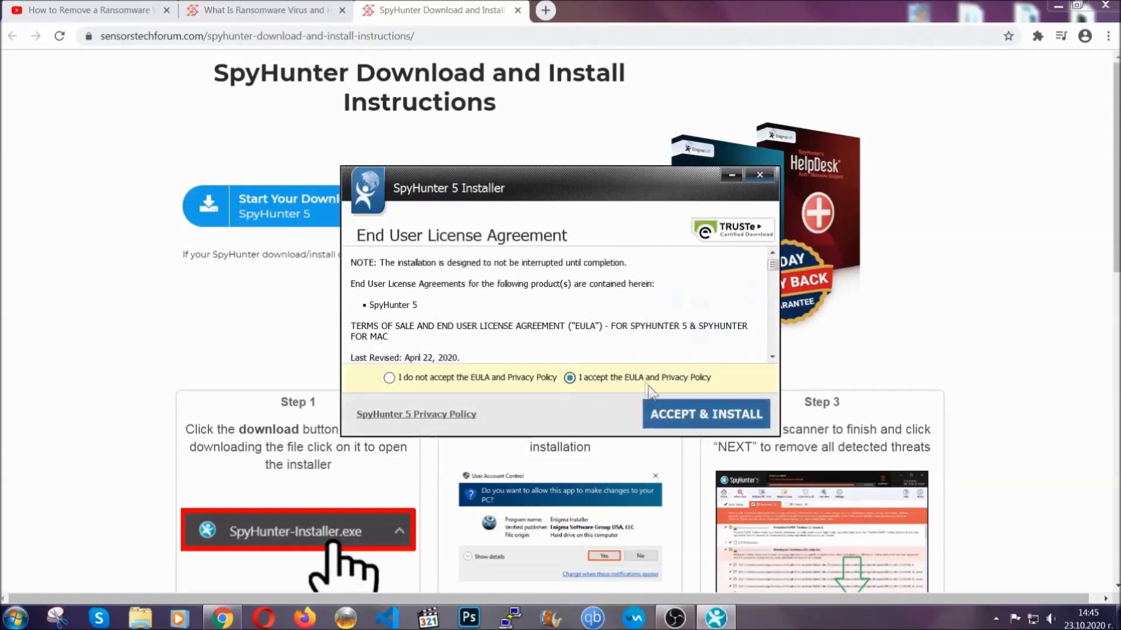
{"action": "left_click", "coordinate": [669, 414]}
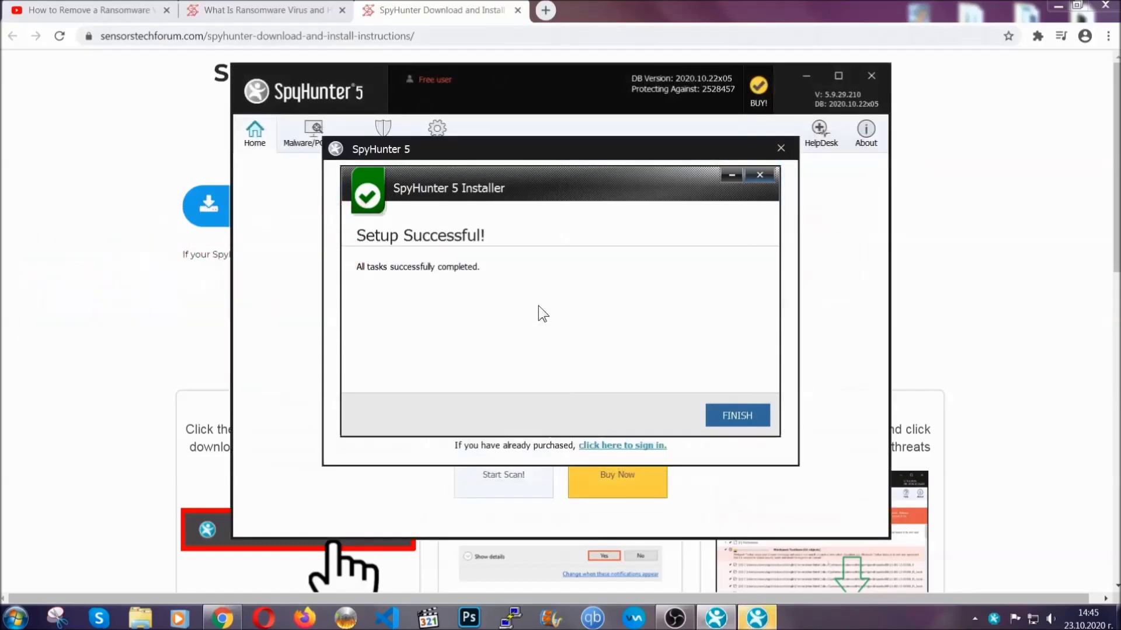
{"action": "left_click", "coordinate": [717, 418]}
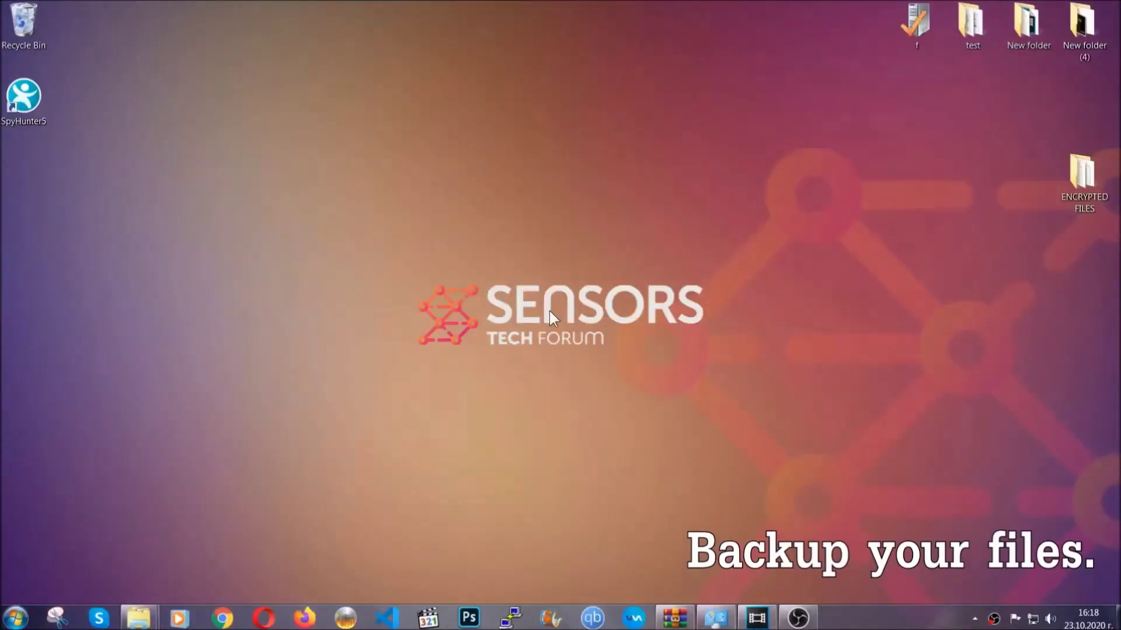
Step: Copy all six encrypted .efji files from the ENCRYPTED FILES folder
{"action": "double_click", "coordinate": [1076, 180]}
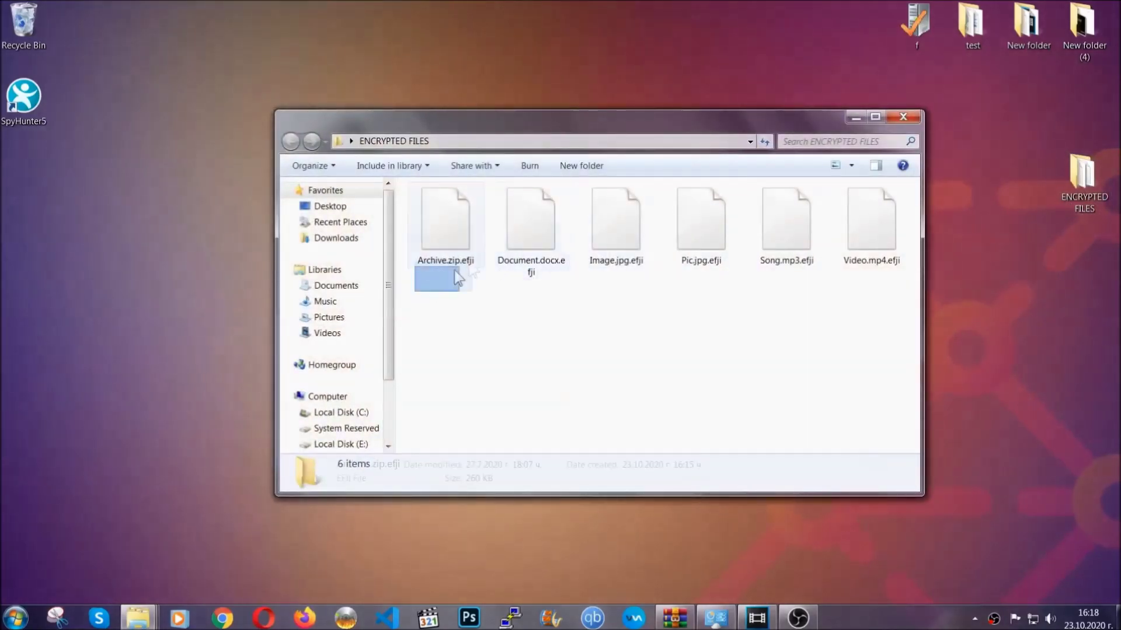
{"action": "left_click_drag", "start_coordinate": [455, 270], "coordinate": [877, 208]}
{"action": "right_click", "coordinate": [877, 208]}
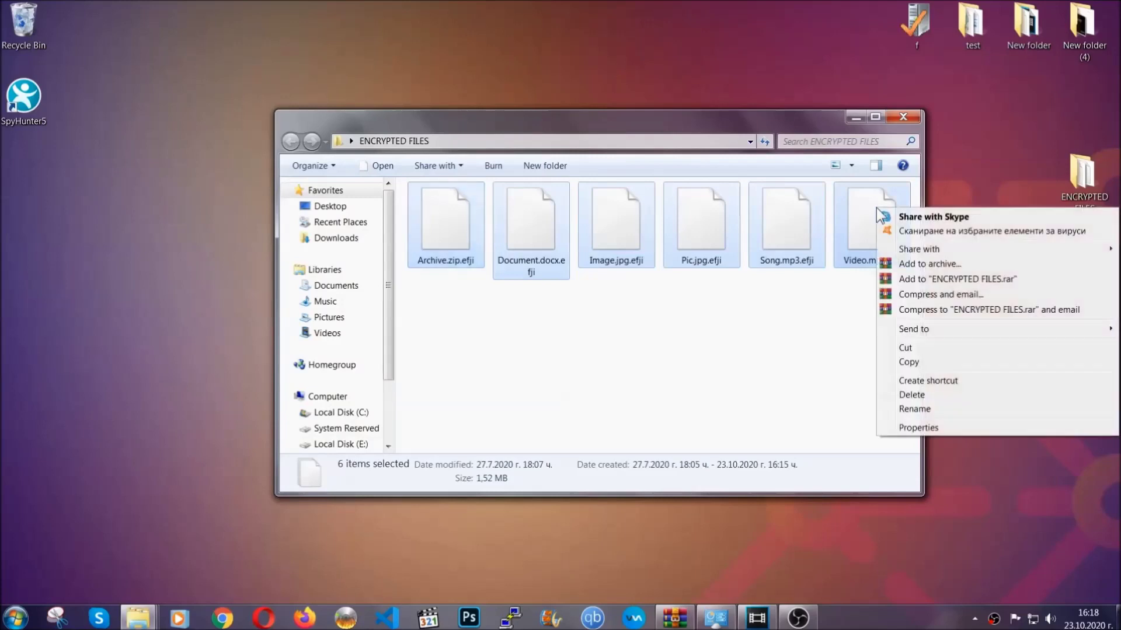
{"action": "left_click", "coordinate": [907, 362]}
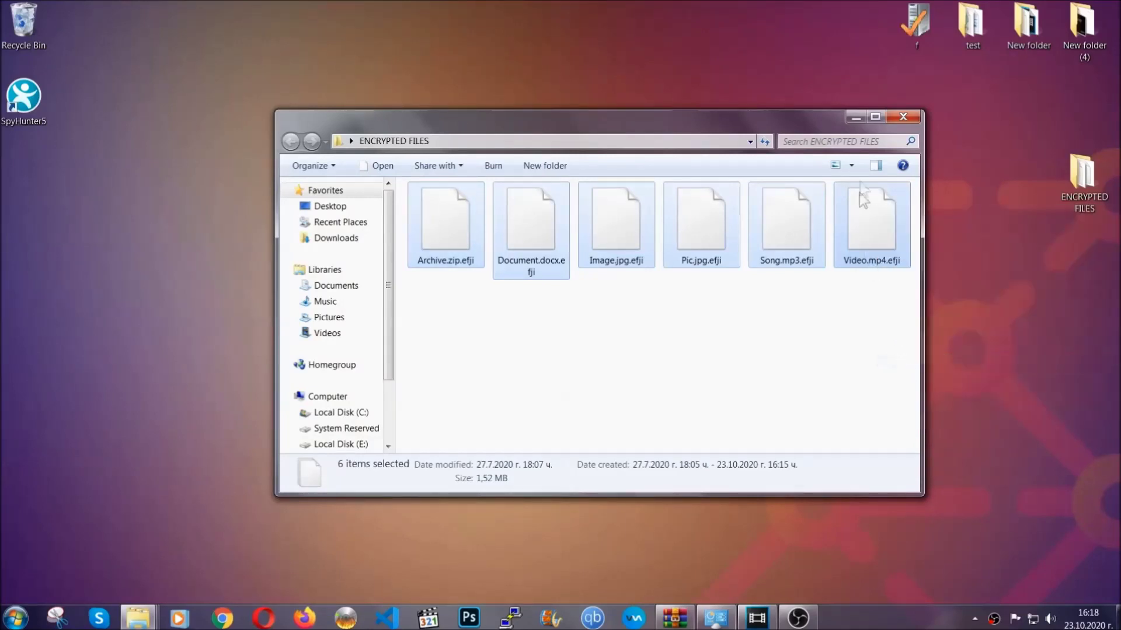
{"action": "left_click", "coordinate": [857, 118]}
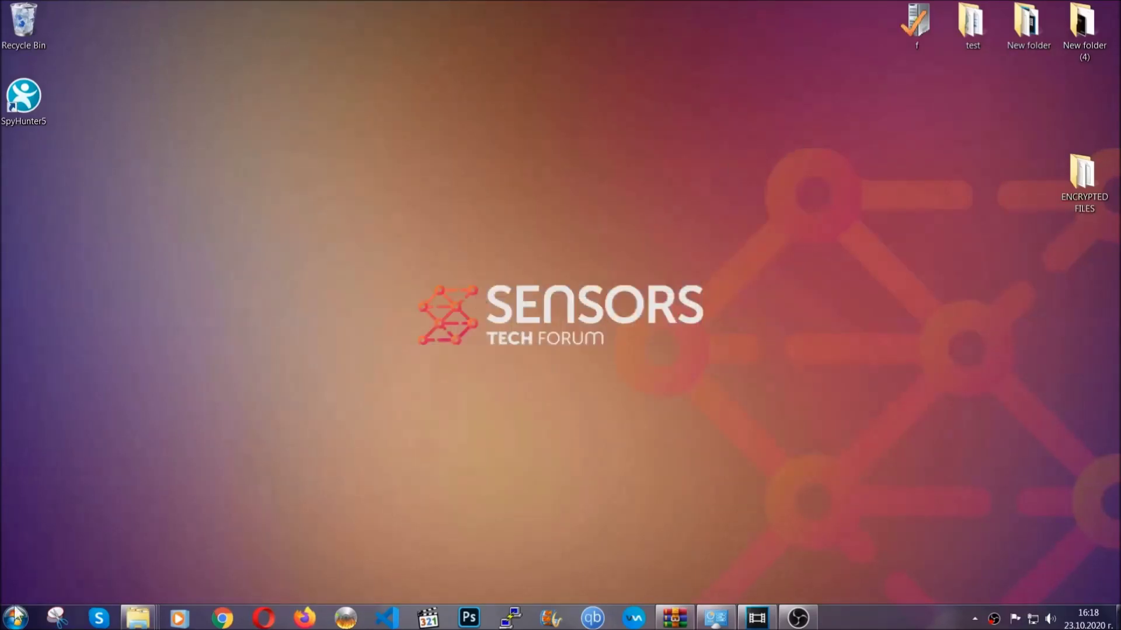
Step: Paste the six copied files onto FLASH DRIVE (H:) and close its window
{"action": "left_click", "coordinate": [15, 618]}
{"action": "left_click", "coordinate": [213, 437]}
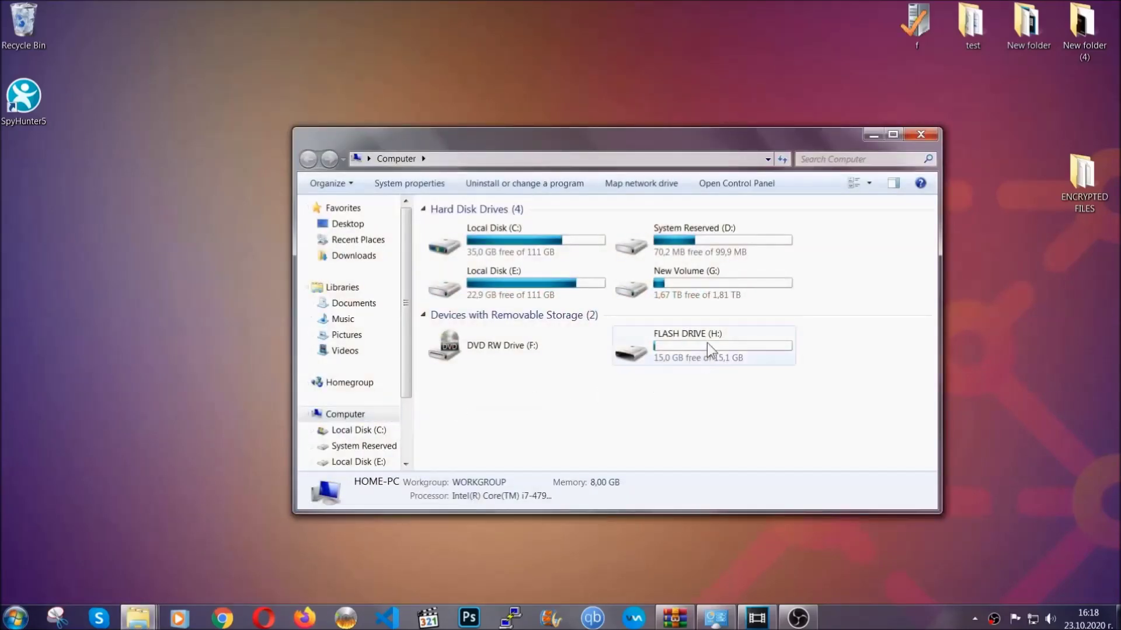
{"action": "double_click", "coordinate": [706, 342]}
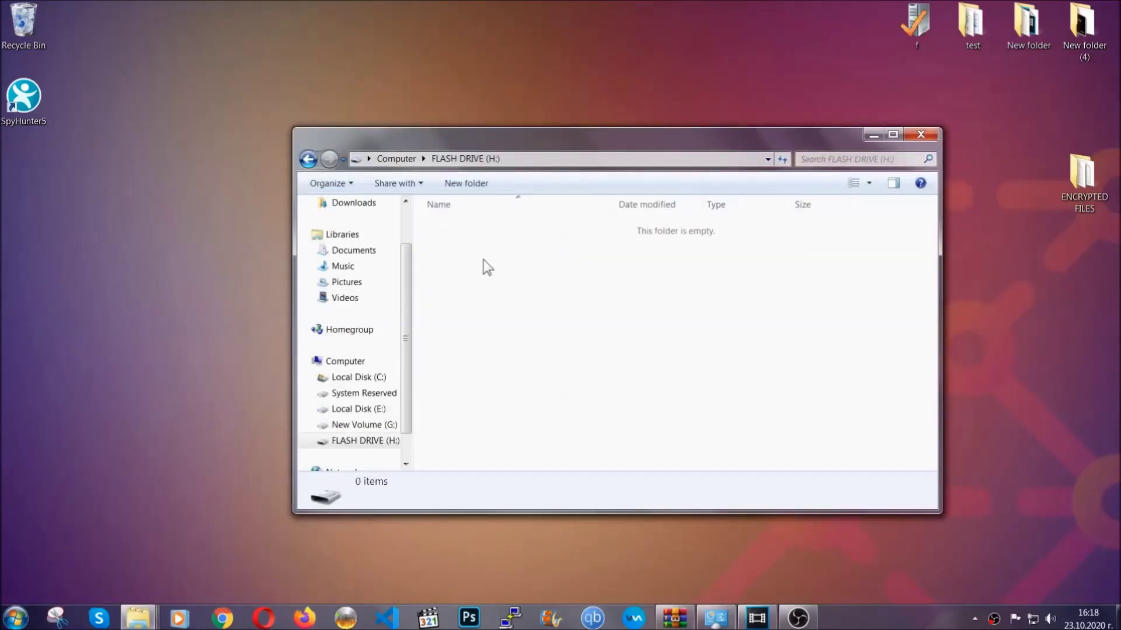
{"action": "right_click", "coordinate": [487, 267]}
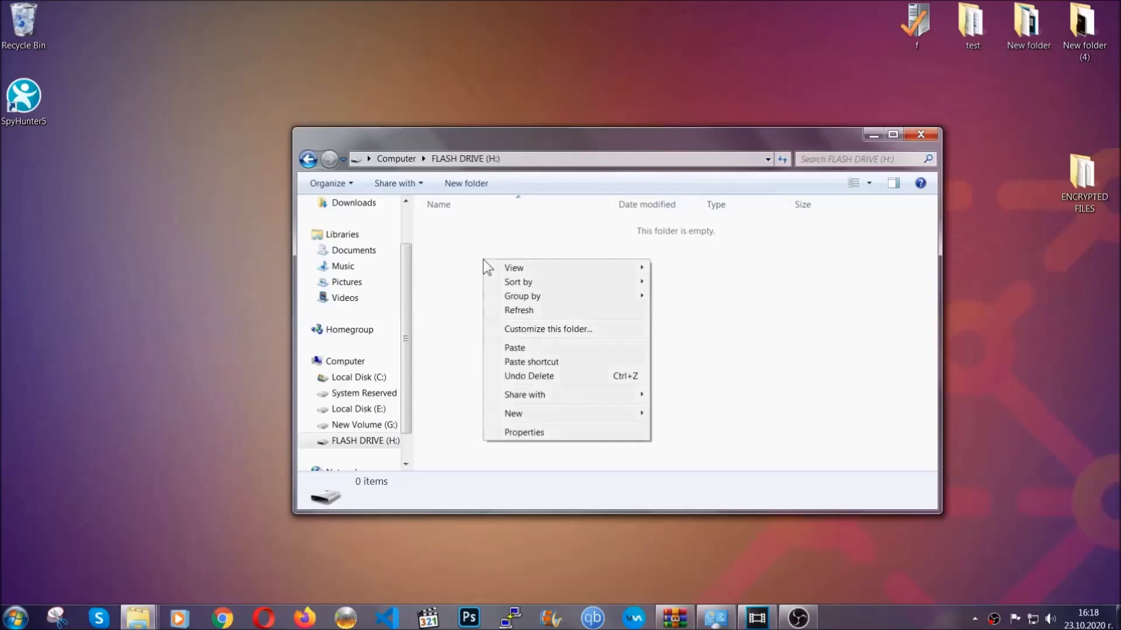
{"action": "left_click", "coordinate": [510, 348]}
{"action": "left_click", "coordinate": [511, 349]}
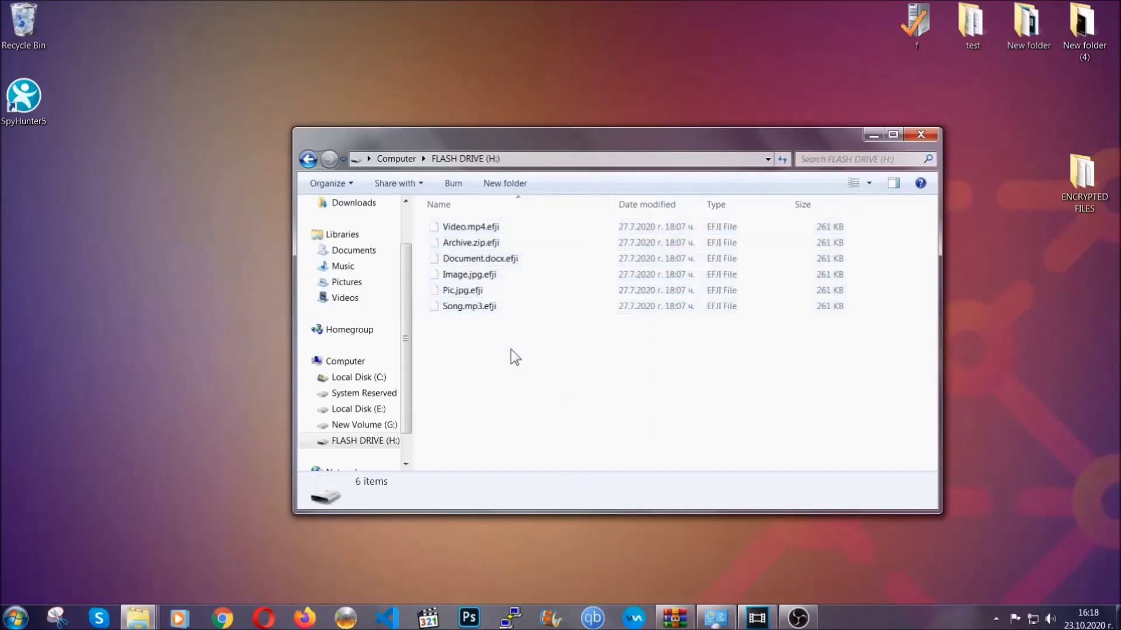
{"action": "left_click", "coordinate": [921, 135]}
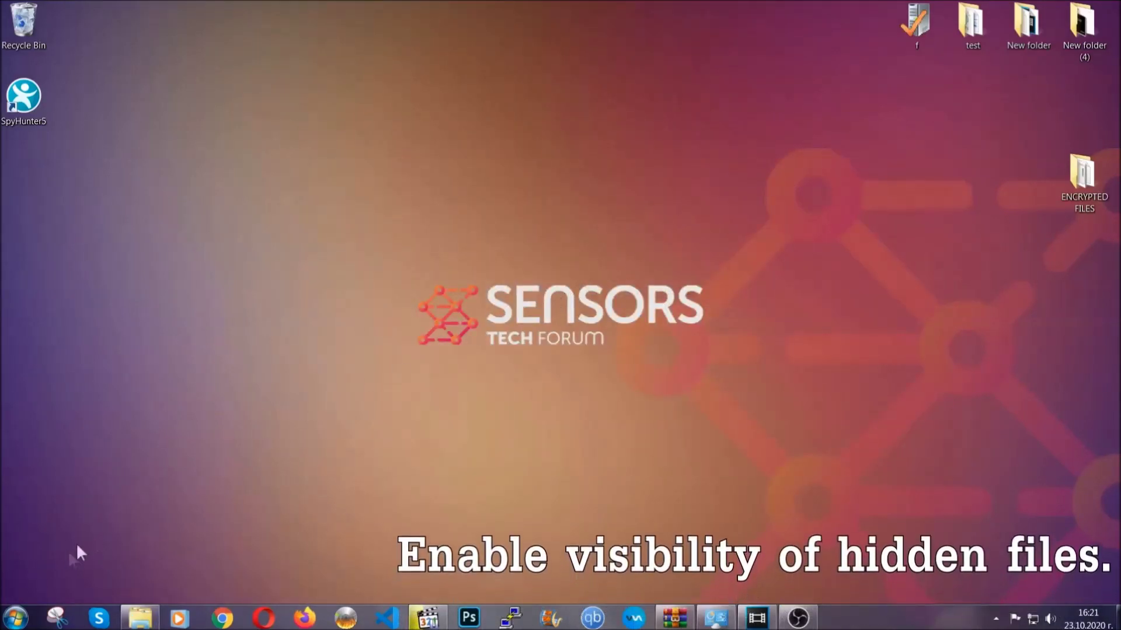
Step: Search Start for 'hidden files and folders' and enable 'Show hidden files, folders, and drives'
{"action": "left_click", "coordinate": [14, 617]}
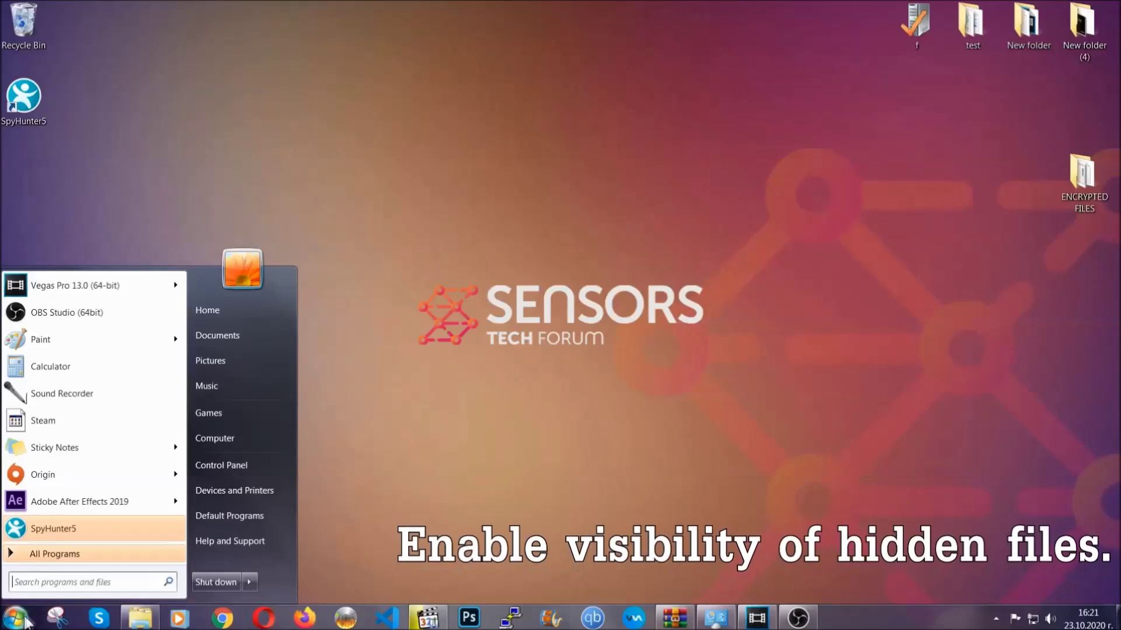
{"action": "left_click", "coordinate": [49, 575]}
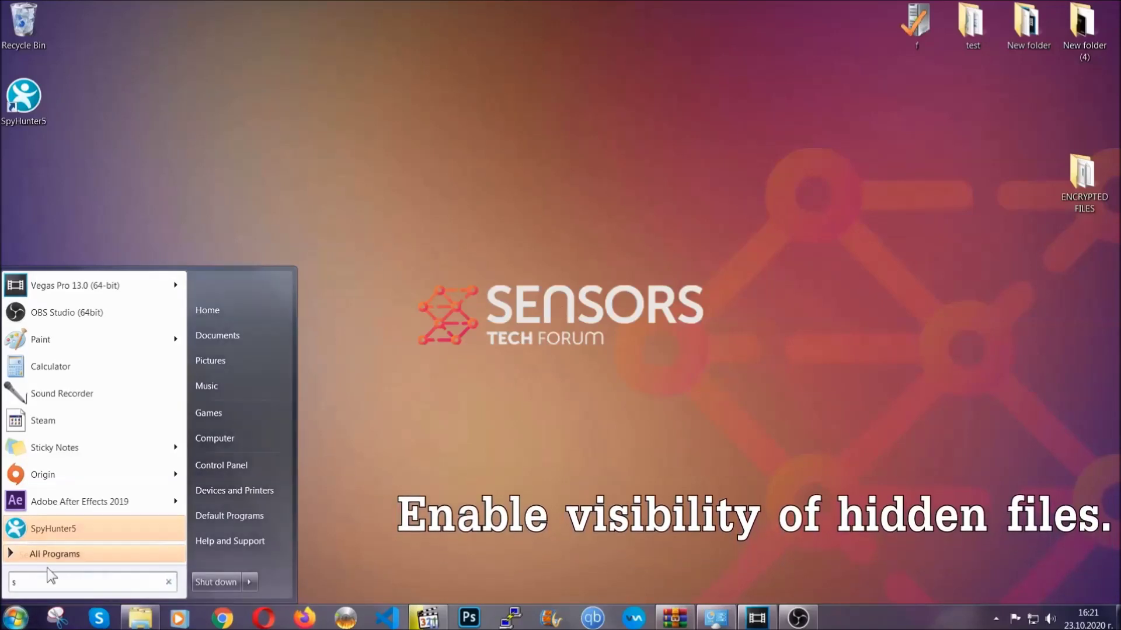
{"action": "type", "text": "showh"}
{"action": "key", "text": "BackSpace"}
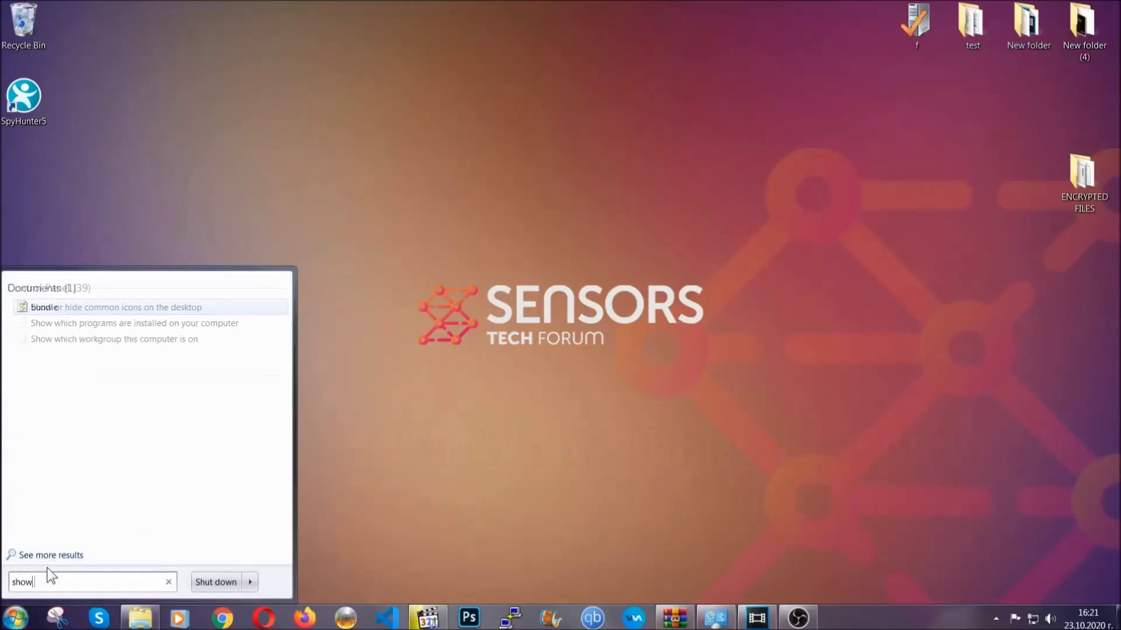
{"action": "type", "text": "hidden files and folders"}
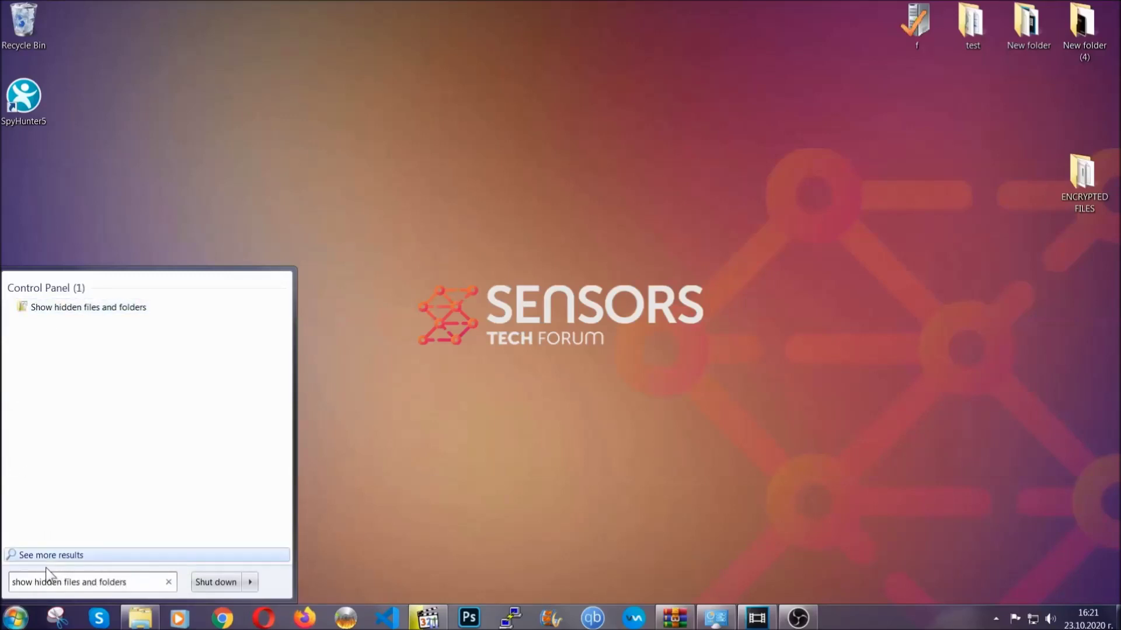
{"action": "left_click", "coordinate": [132, 310]}
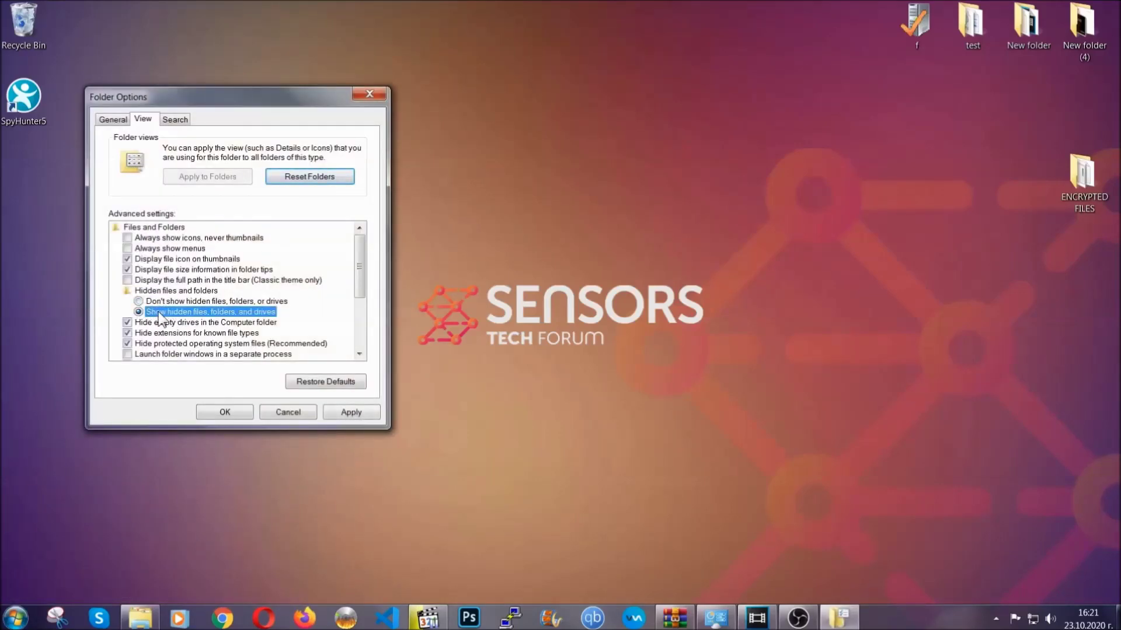
{"action": "left_click", "coordinate": [349, 412]}
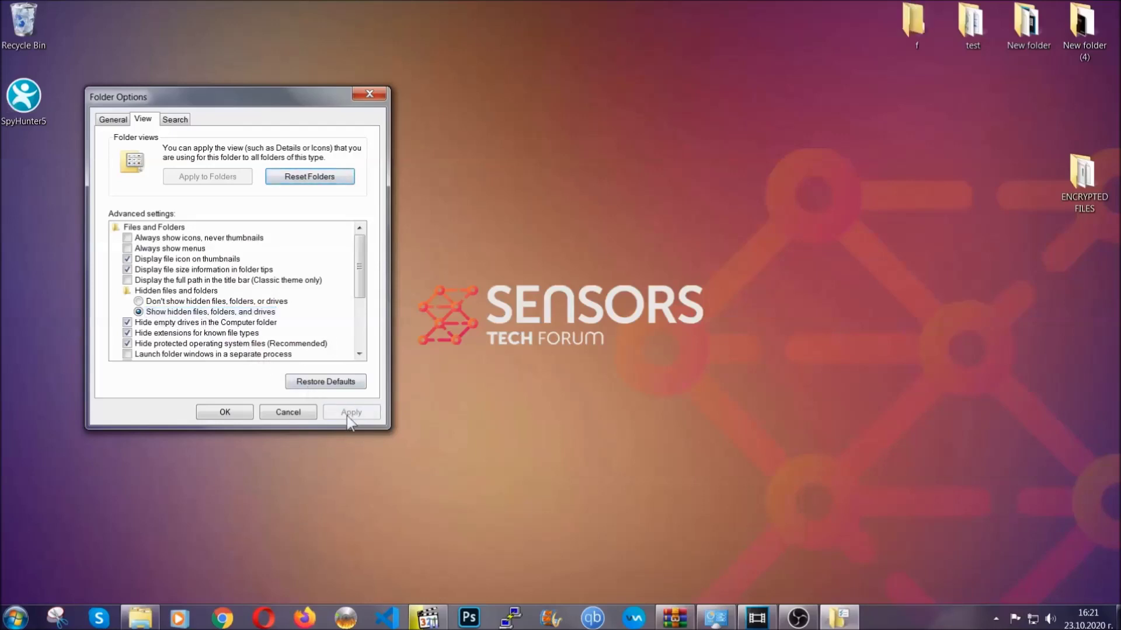
{"action": "left_click", "coordinate": [224, 412]}
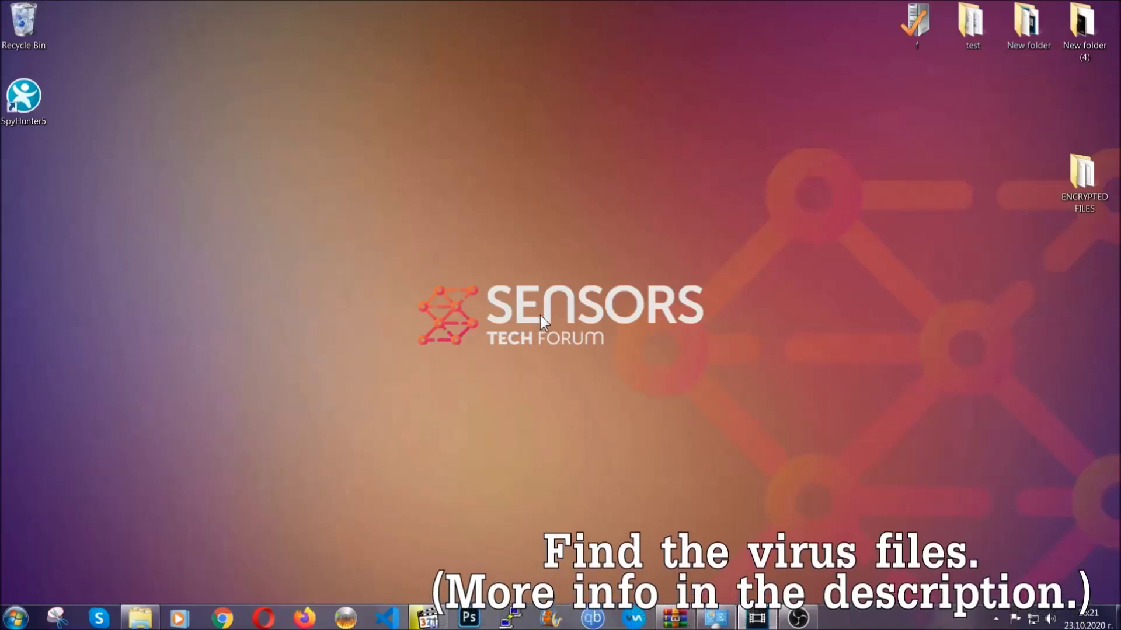
Step: Search the whole Computer for 'fileextension:exe Example Vir'
{"action": "left_click", "coordinate": [15, 617]}
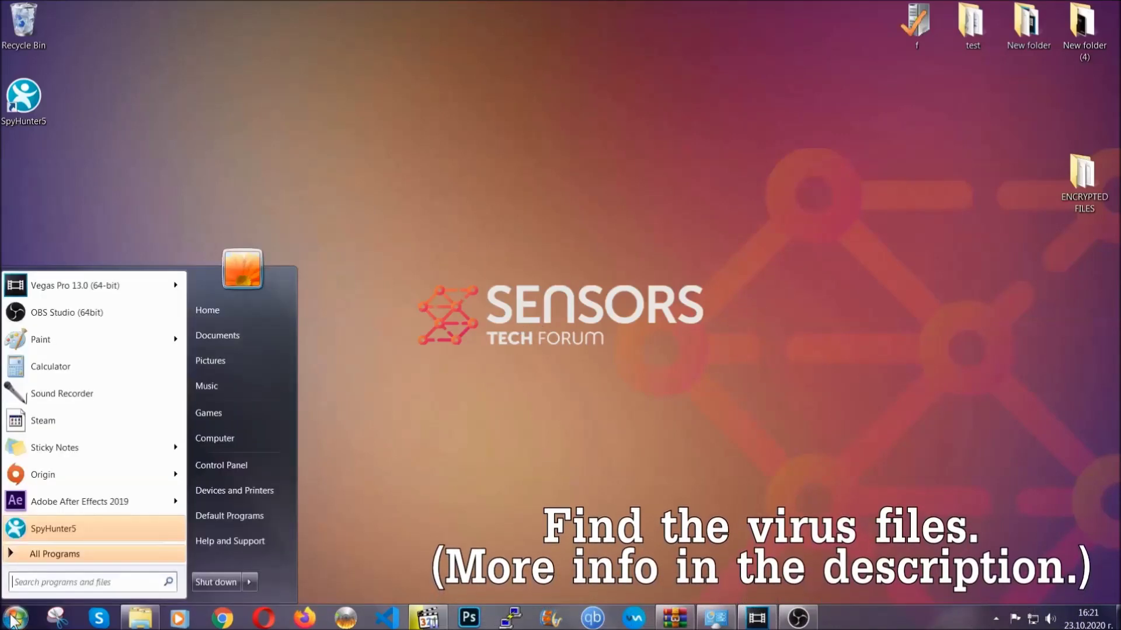
{"action": "left_click", "coordinate": [230, 436]}
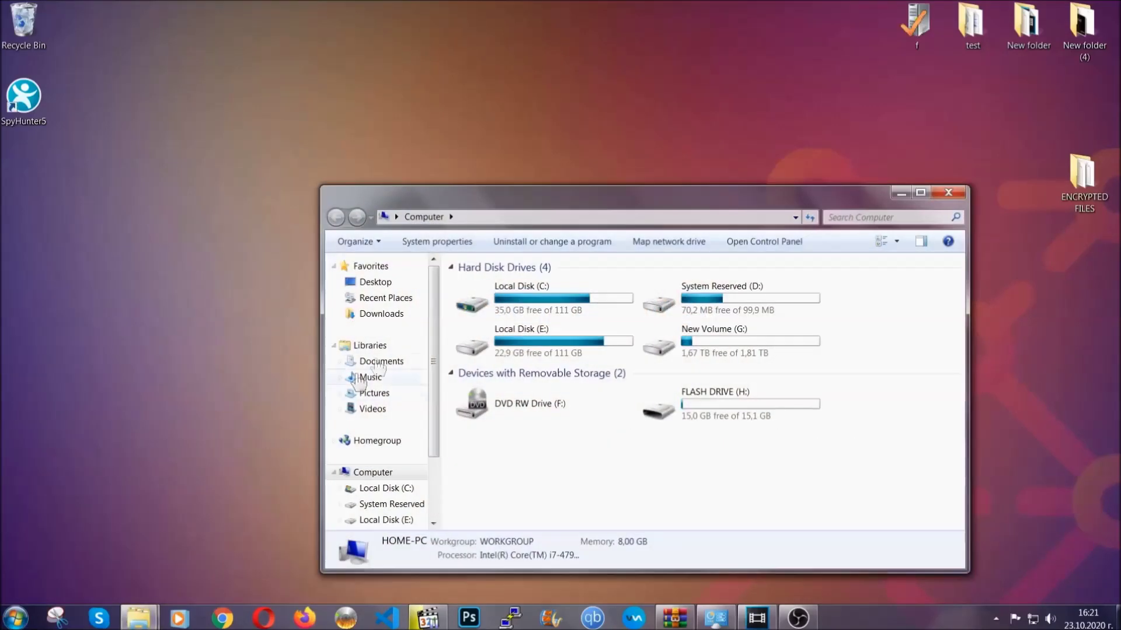
{"action": "left_click_drag", "start_coordinate": [609, 204], "coordinate": [535, 155]}
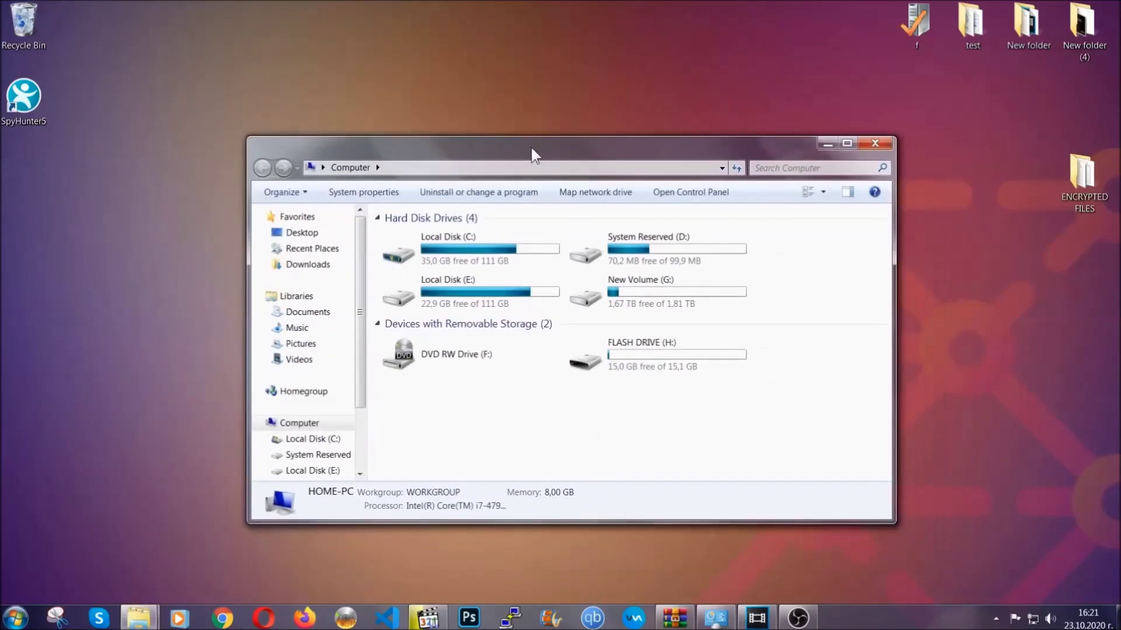
{"action": "left_click", "coordinate": [762, 168]}
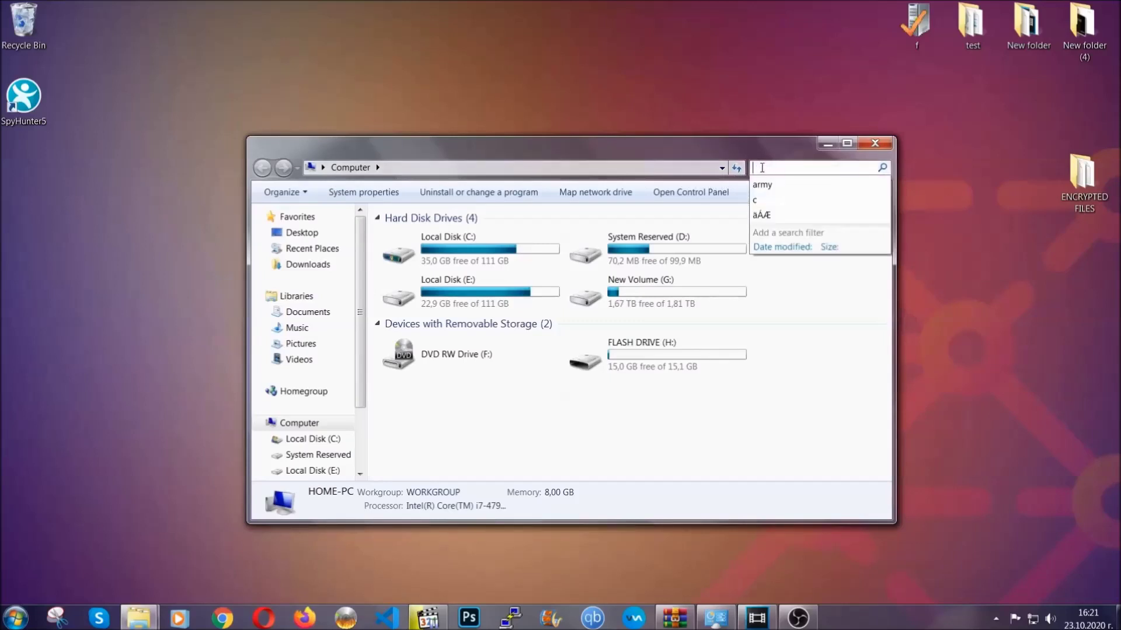
{"action": "type", "text": "file"}
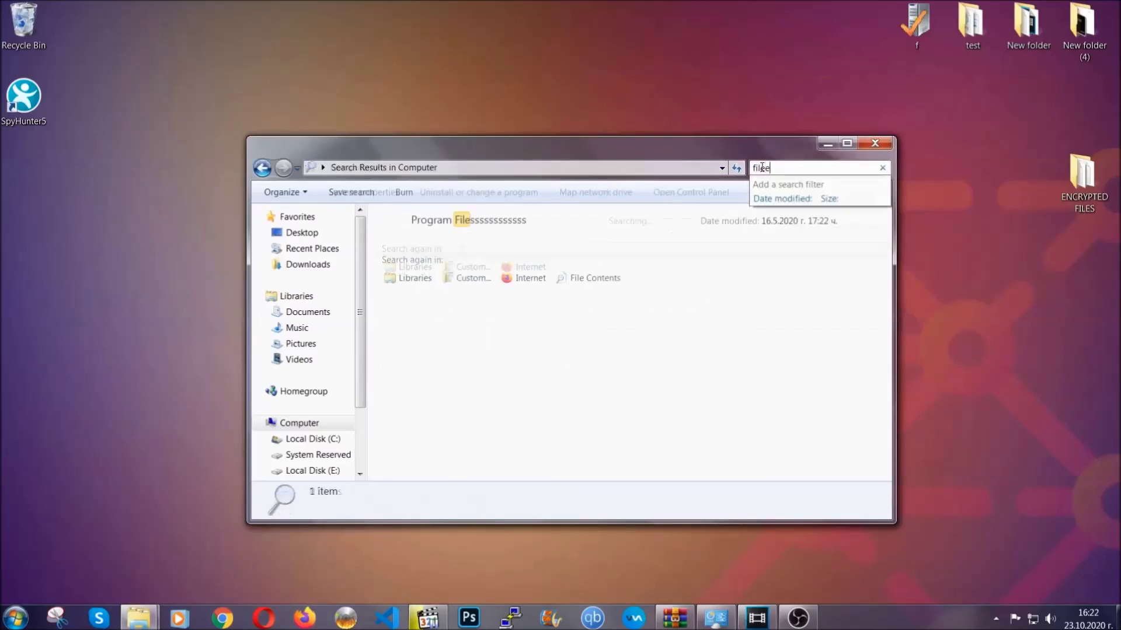
{"action": "type", "text": "extension:exe "}
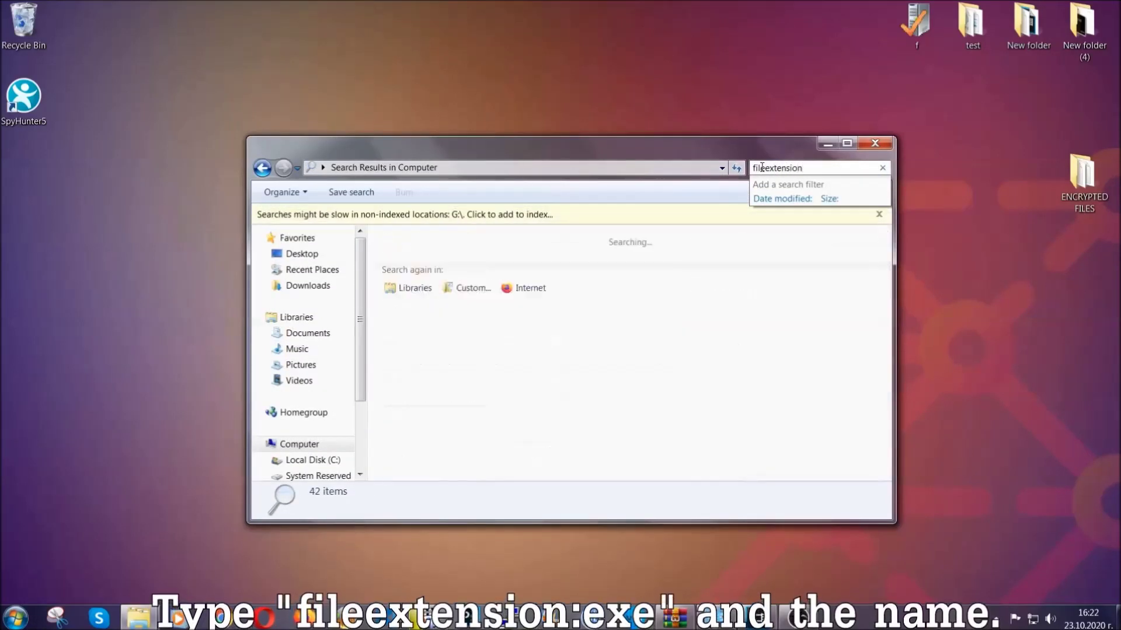
{"action": "type", "text": "E"}
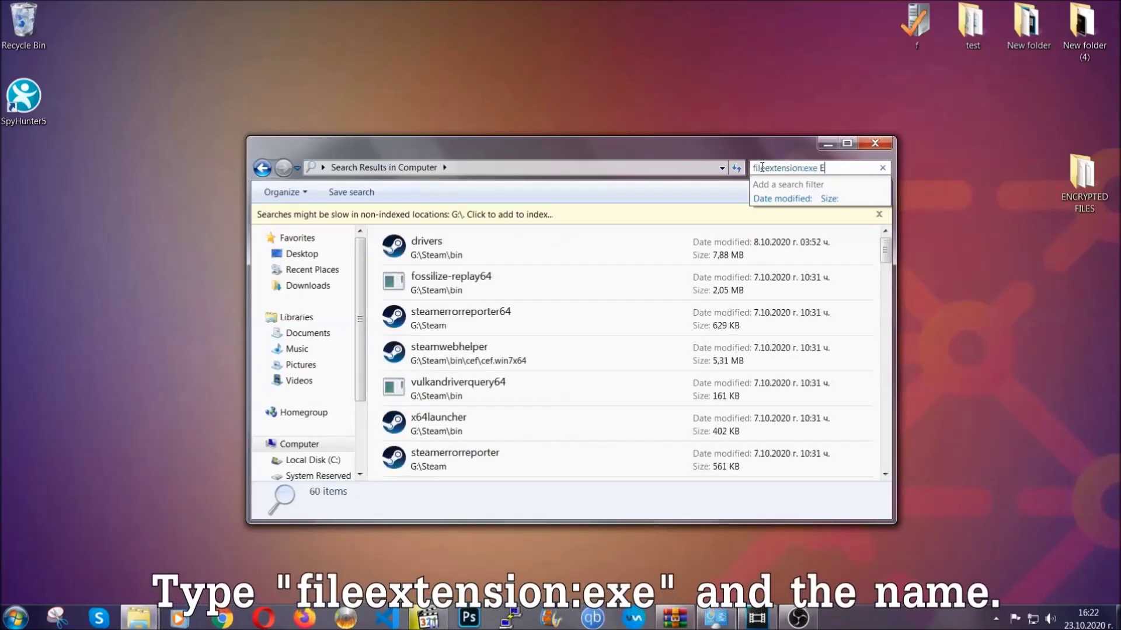
{"action": "type", "text": "xample Virus Name"}
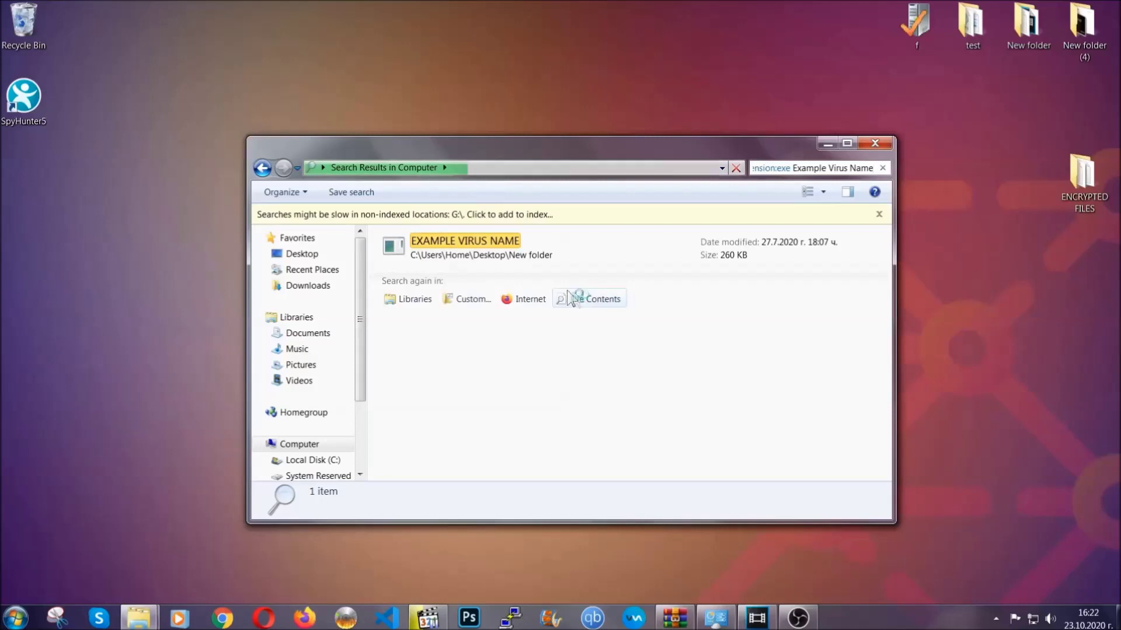
Step: Delete the EXAMPLE VIRUS NAME result to the Recycle Bin and close the search window
{"action": "left_click", "coordinate": [491, 240]}
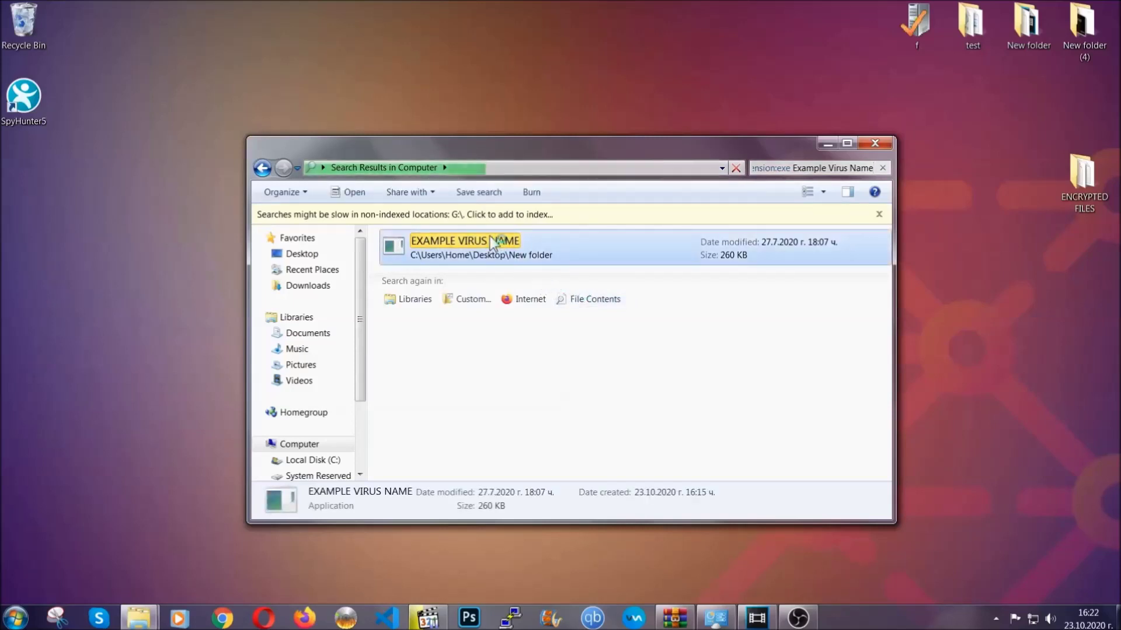
{"action": "right_click", "coordinate": [490, 239]}
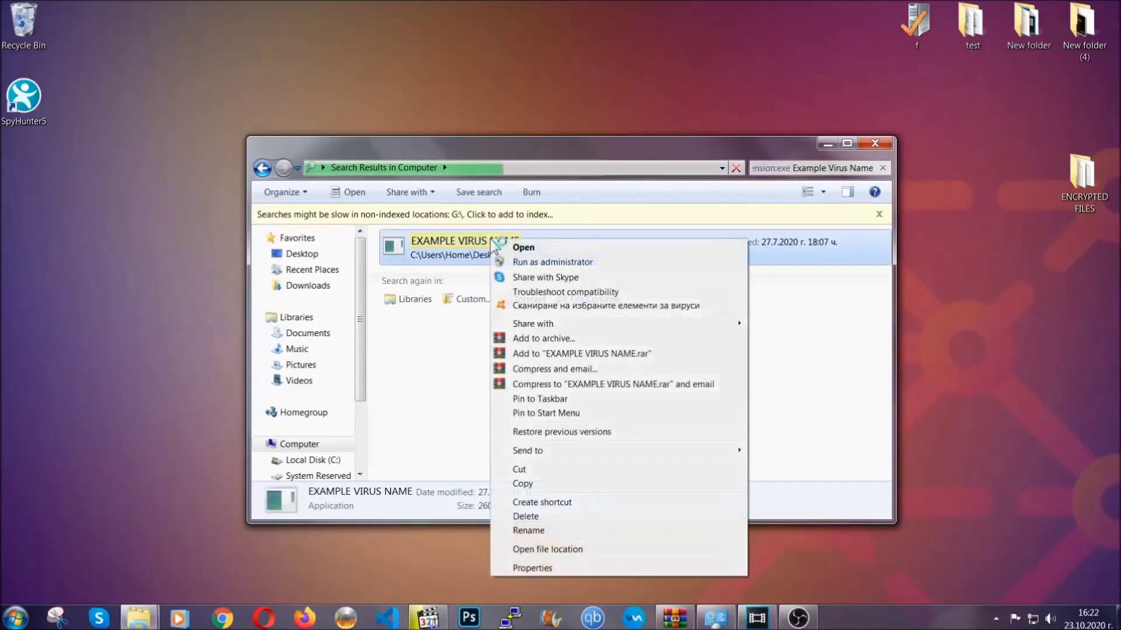
{"action": "left_click", "coordinate": [541, 516]}
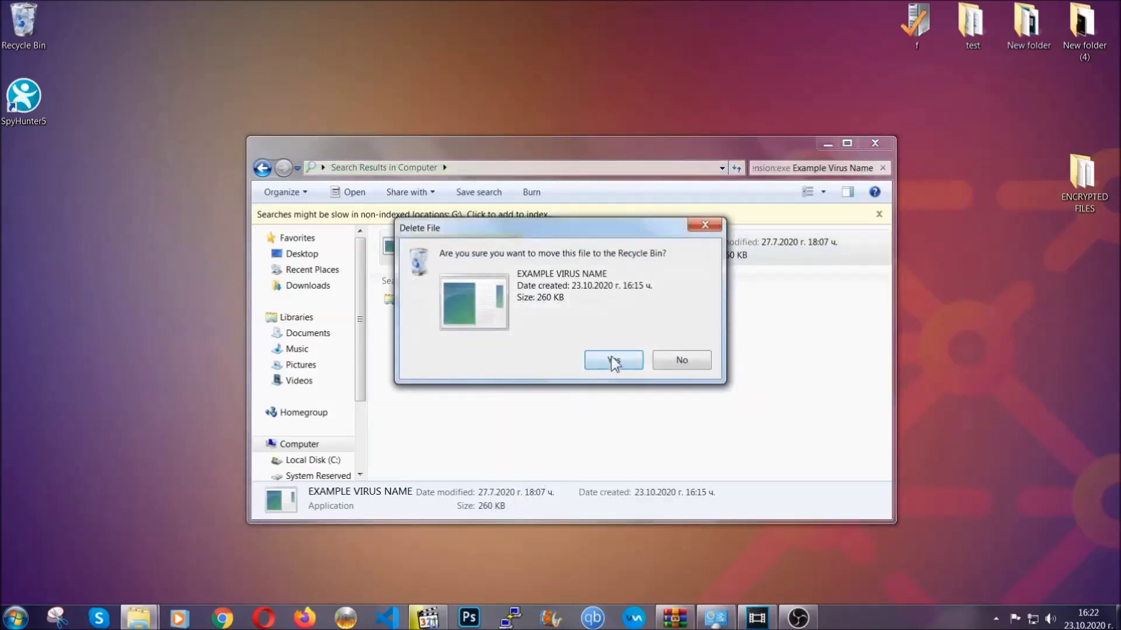
{"action": "left_click", "coordinate": [613, 361]}
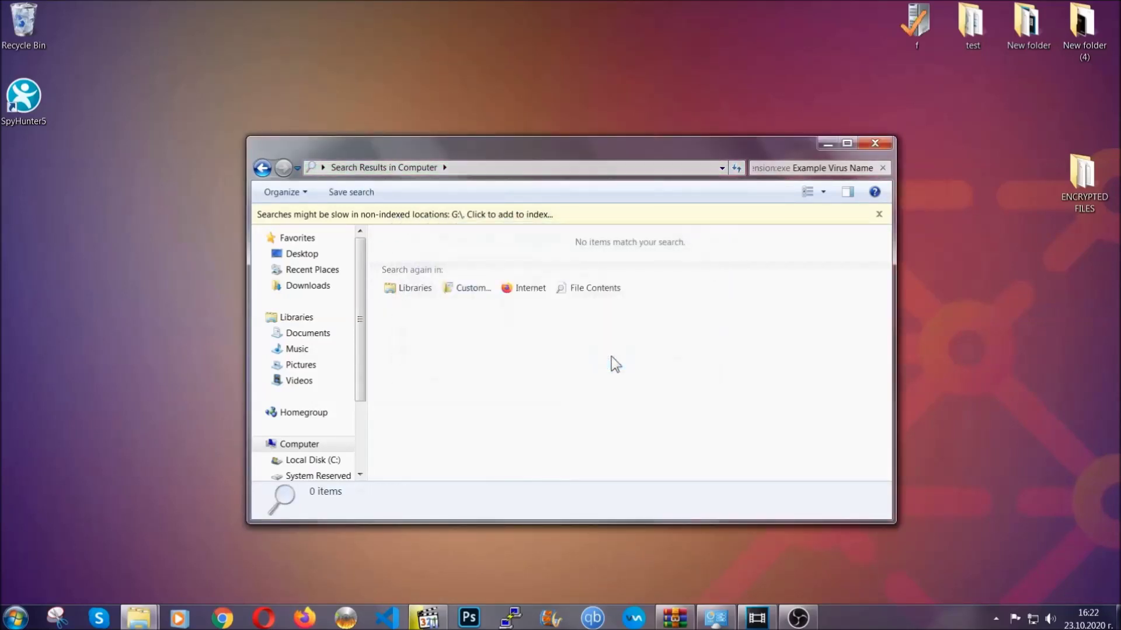
{"action": "left_click", "coordinate": [875, 142]}
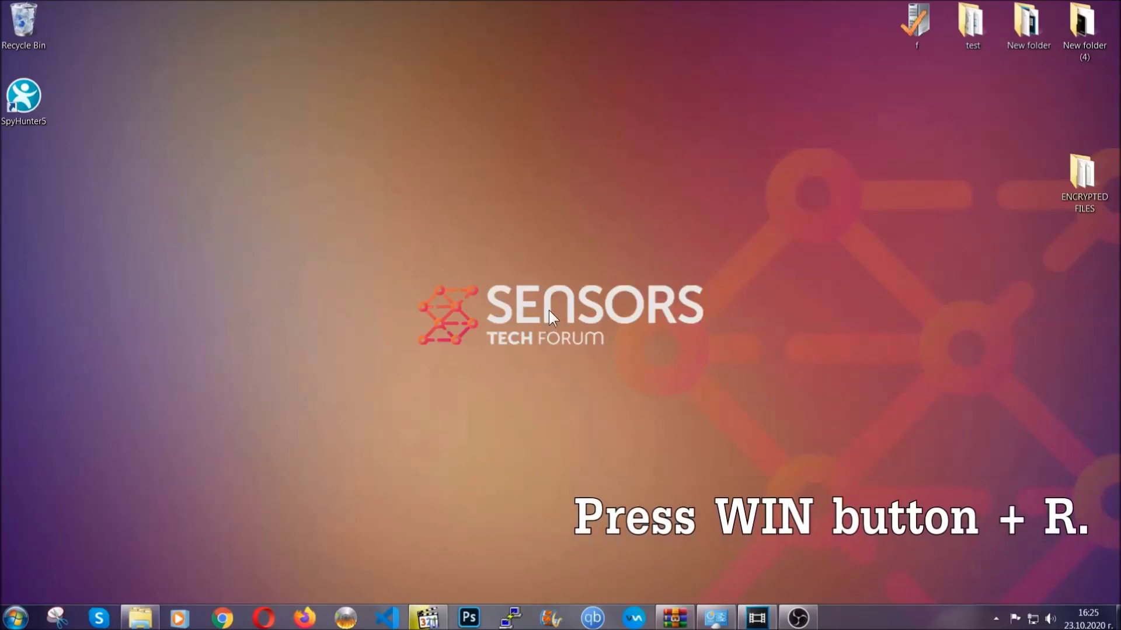
Step: Run REGEDIT from the Win+R dialog, replacing the old cmd entry
{"action": "key", "text": "super+r"}
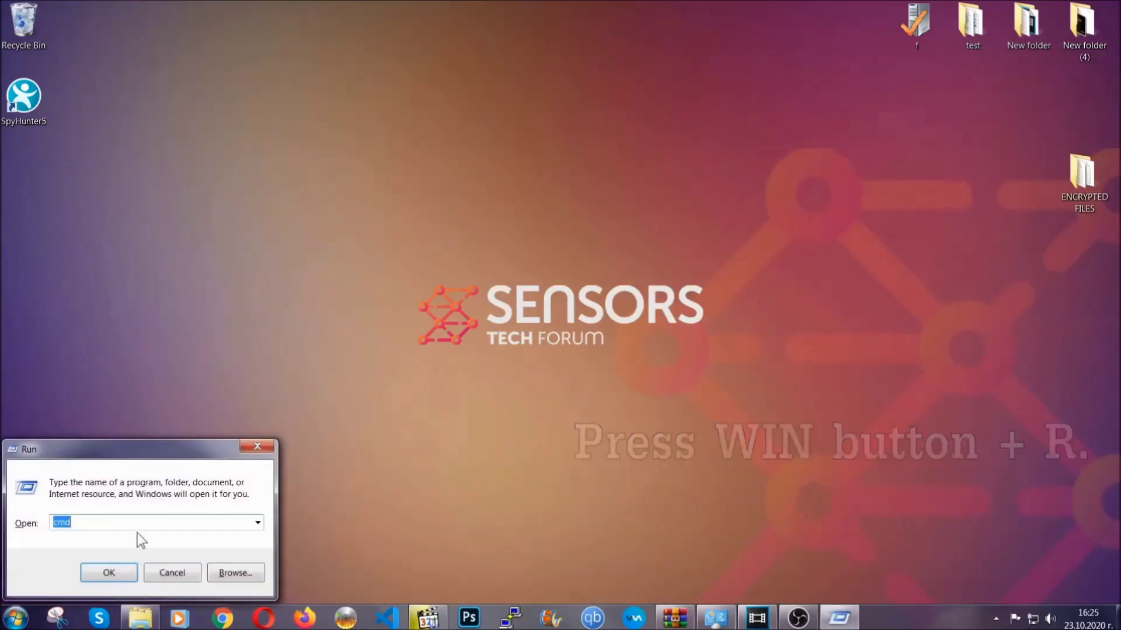
{"action": "left_click", "coordinate": [106, 531]}
{"action": "double_click", "coordinate": [106, 531]}
{"action": "type", "text": "REGEDIT"}
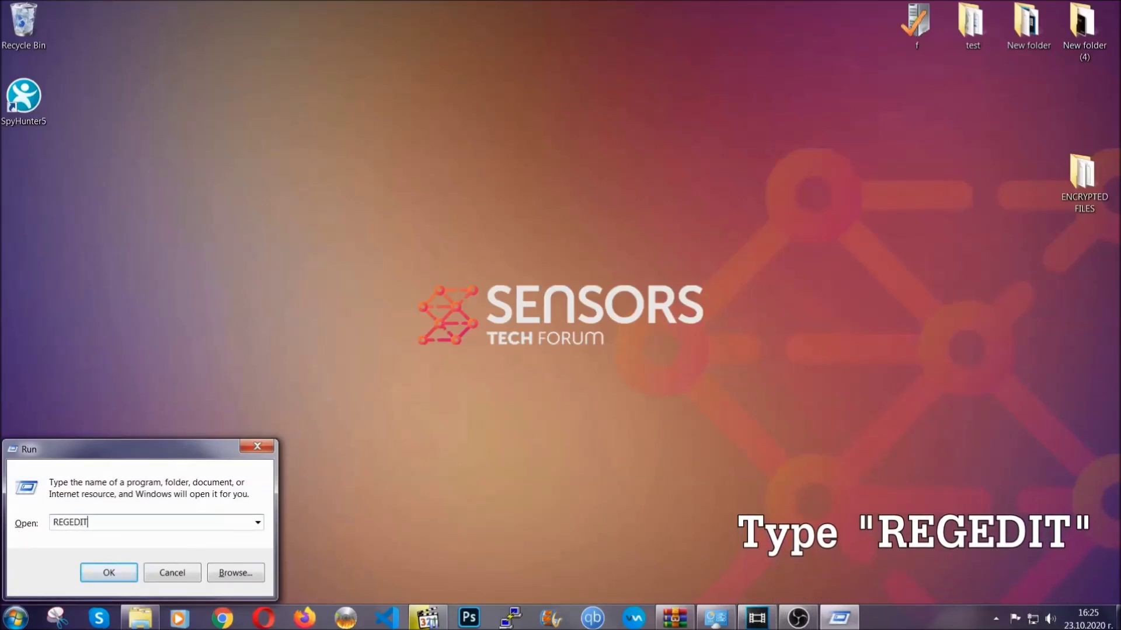
{"action": "left_click", "coordinate": [103, 573]}
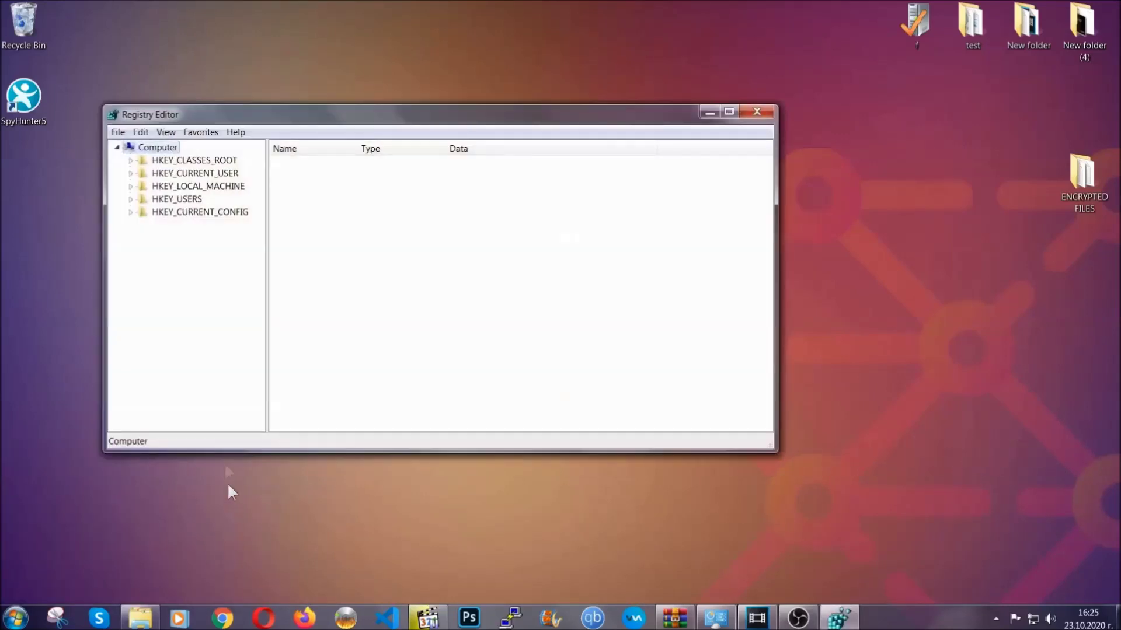
Step: Export the whole registry to a Desktop file named BACKUP
{"action": "left_click", "coordinate": [118, 133]}
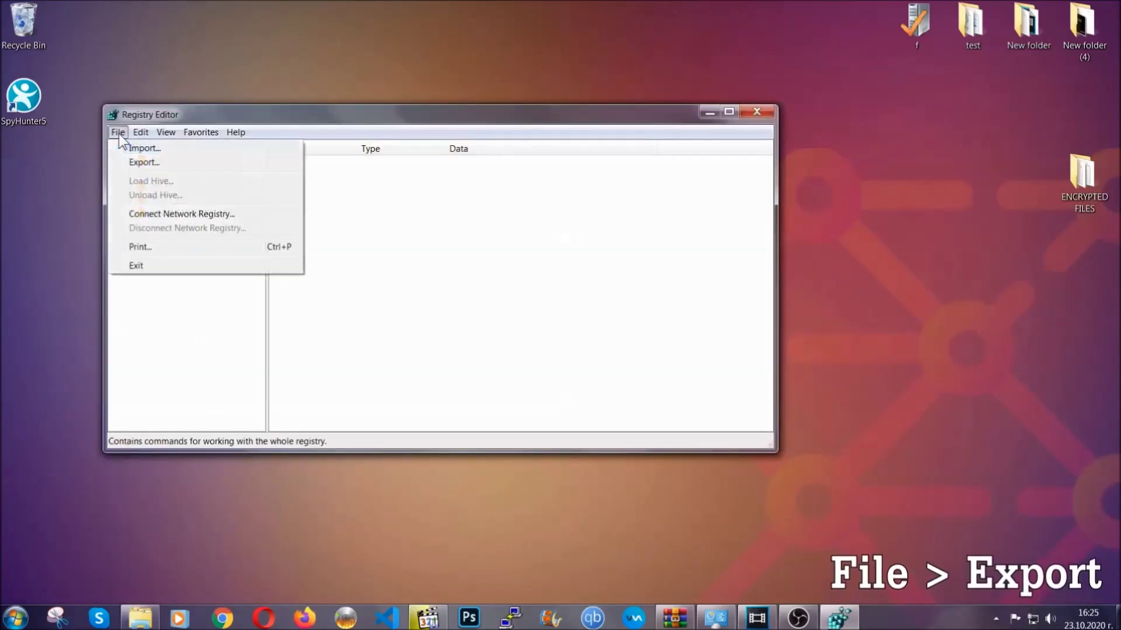
{"action": "left_click", "coordinate": [145, 161]}
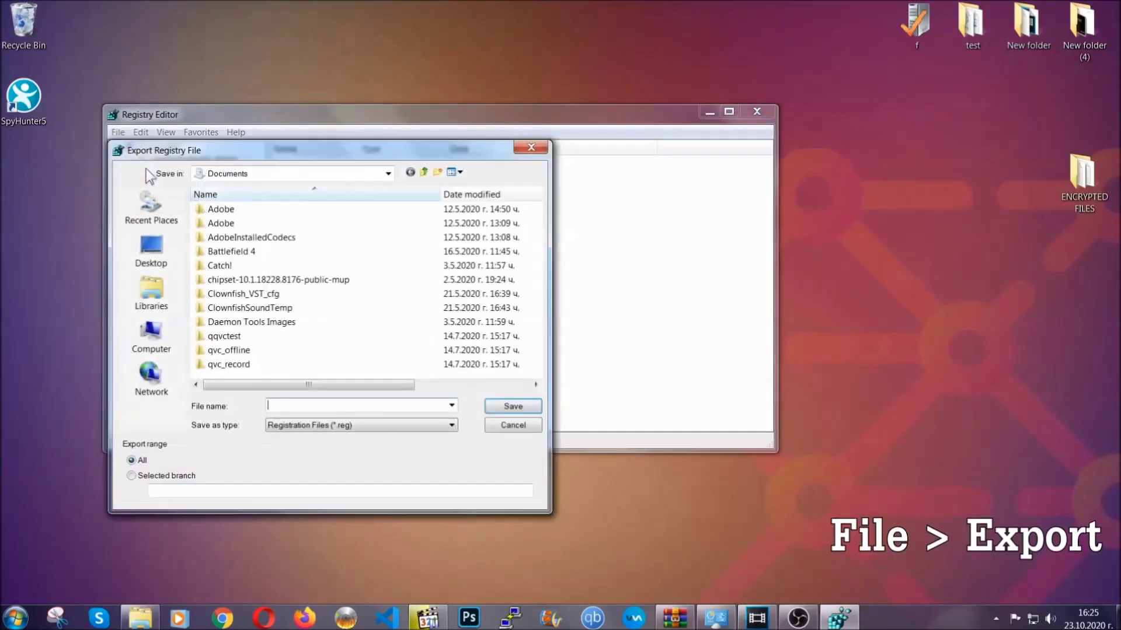
{"action": "left_click", "coordinate": [151, 250]}
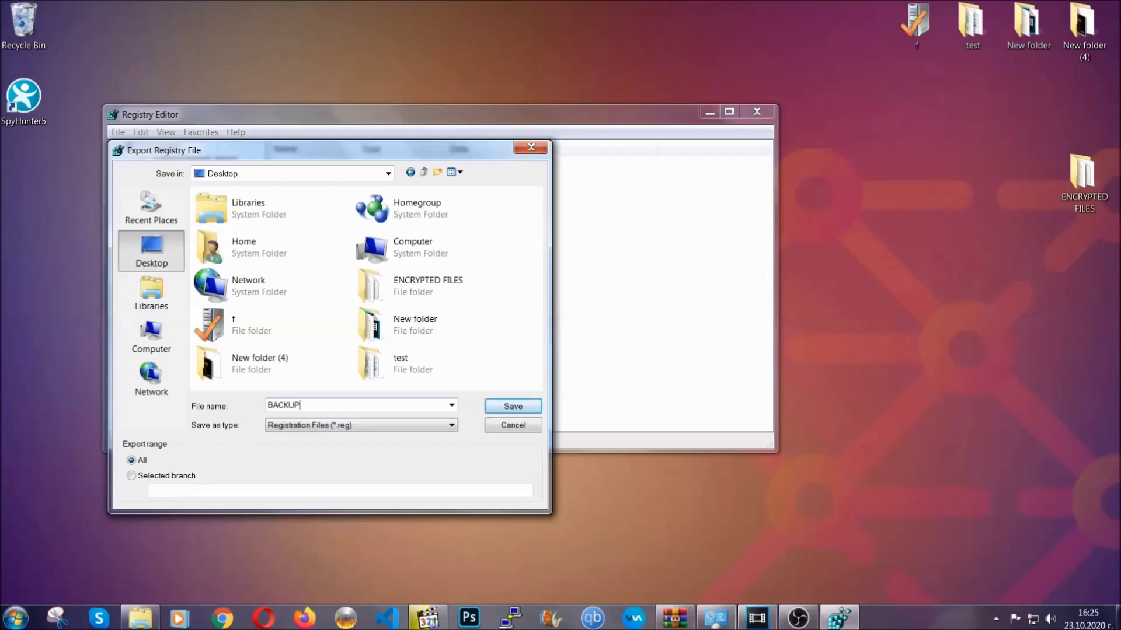
{"action": "left_click", "coordinate": [505, 408]}
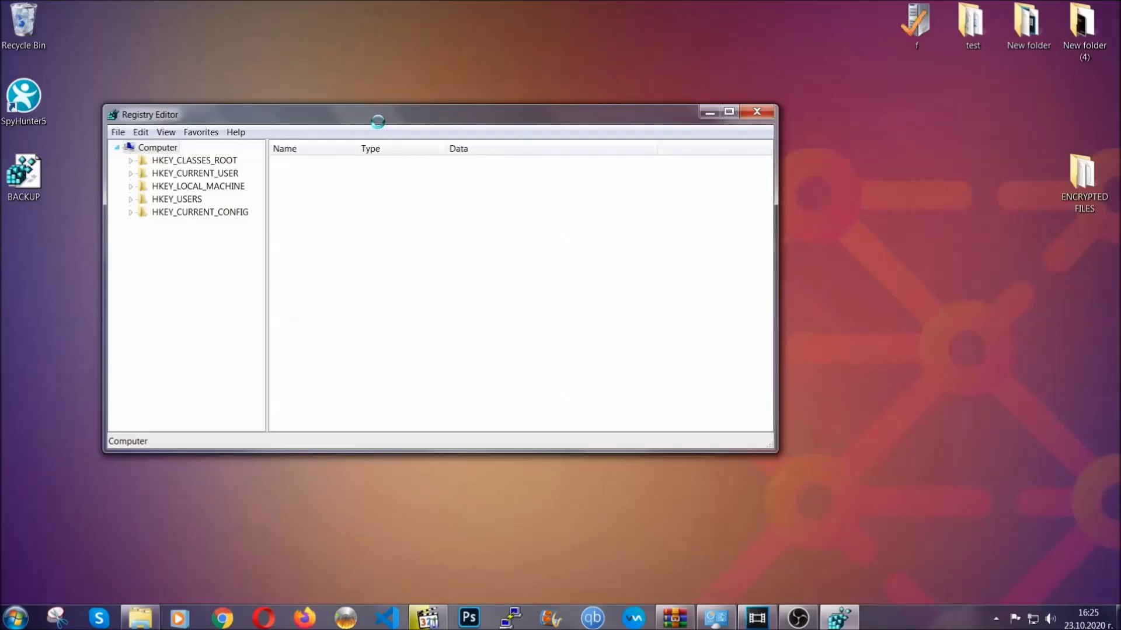
{"action": "left_click_drag", "start_coordinate": [378, 121], "coordinate": [489, 159]}
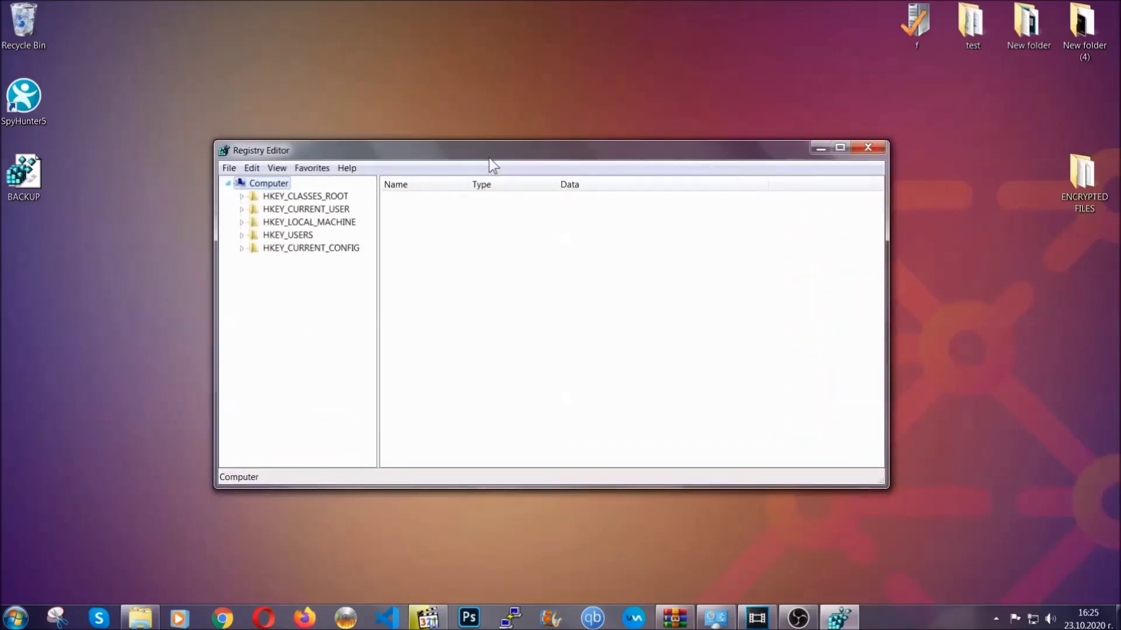
{"action": "left_click", "coordinate": [229, 169]}
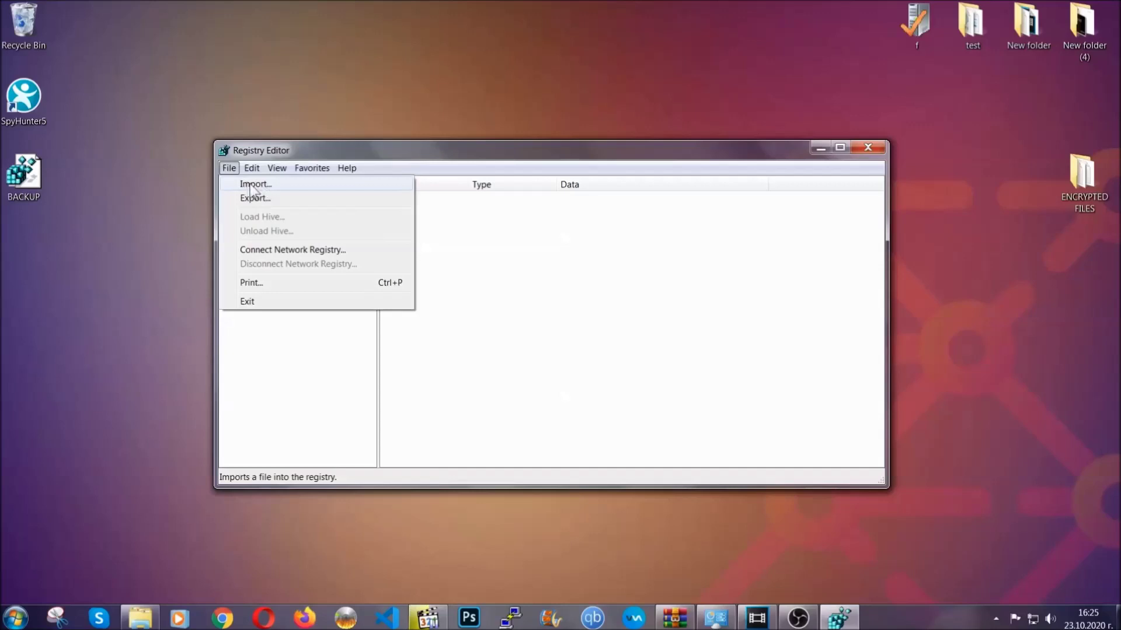
{"action": "left_click", "coordinate": [229, 169]}
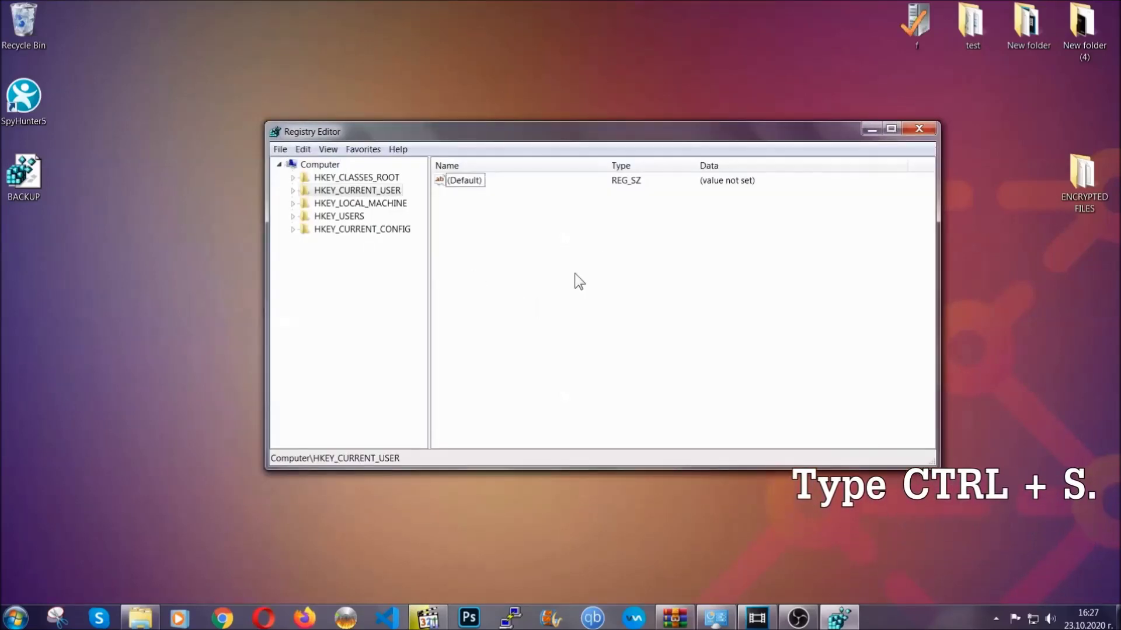
Step: Find RunOnce with Ctrl+F, then select the CurrentVersion Run key listing THE VIRUS
{"action": "key", "text": "ctrl+f"}
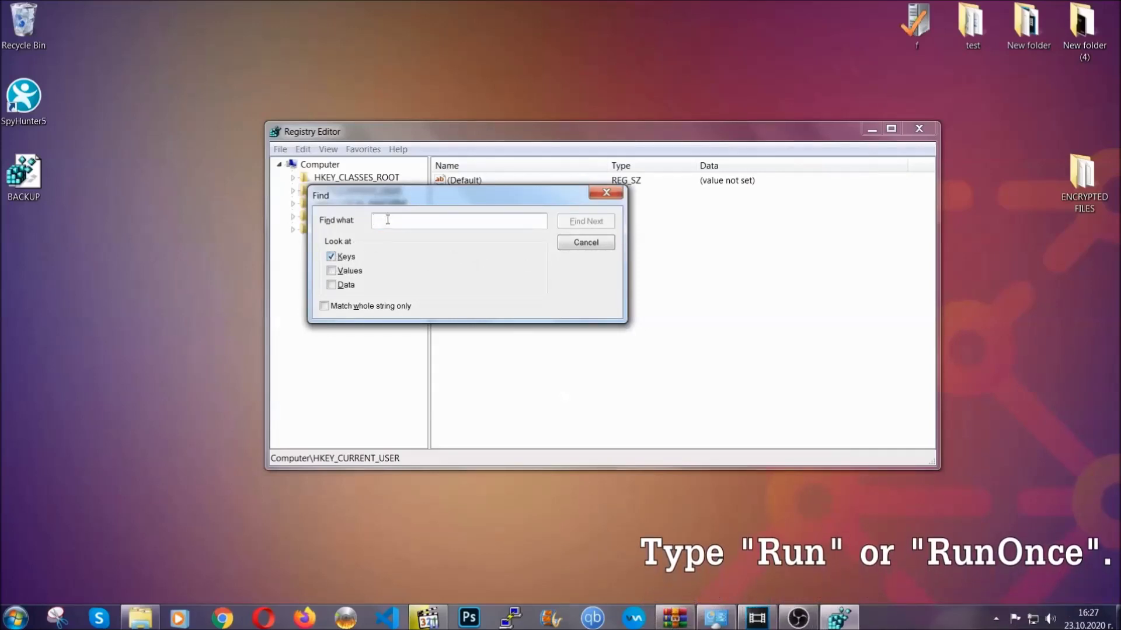
{"action": "type", "text": "RunO"}
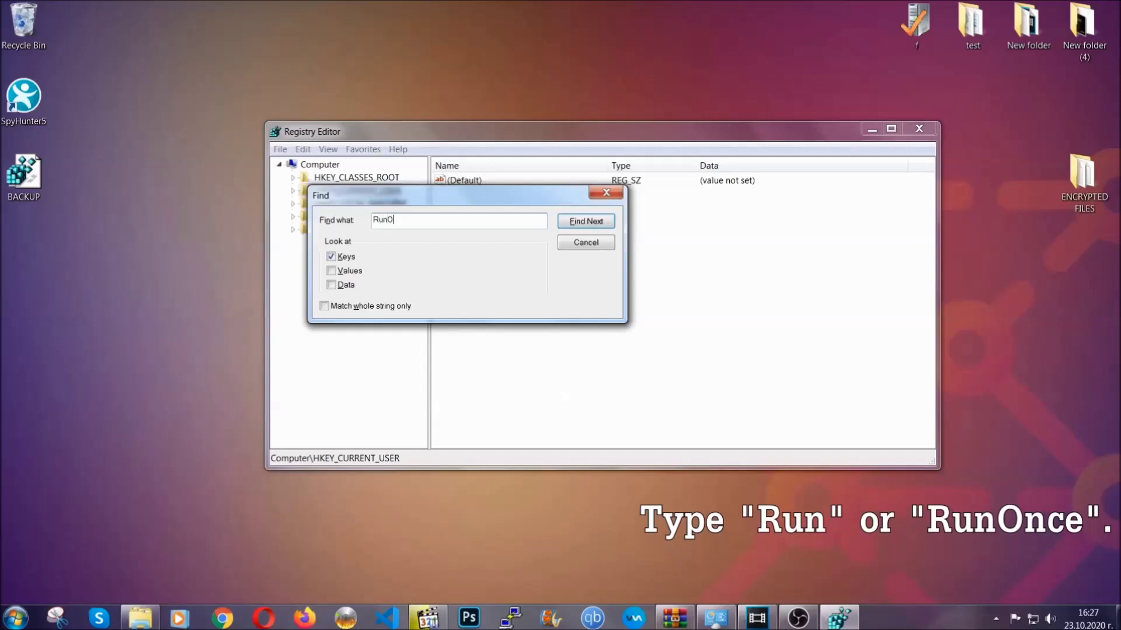
{"action": "type", "text": "nce"}
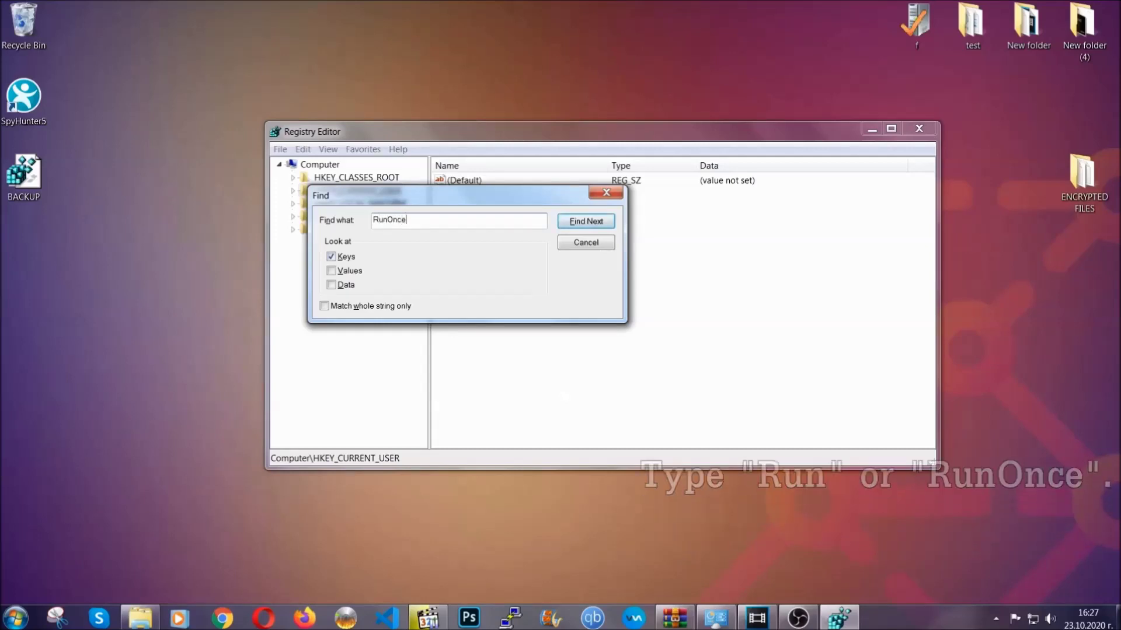
{"action": "left_click", "coordinate": [600, 225]}
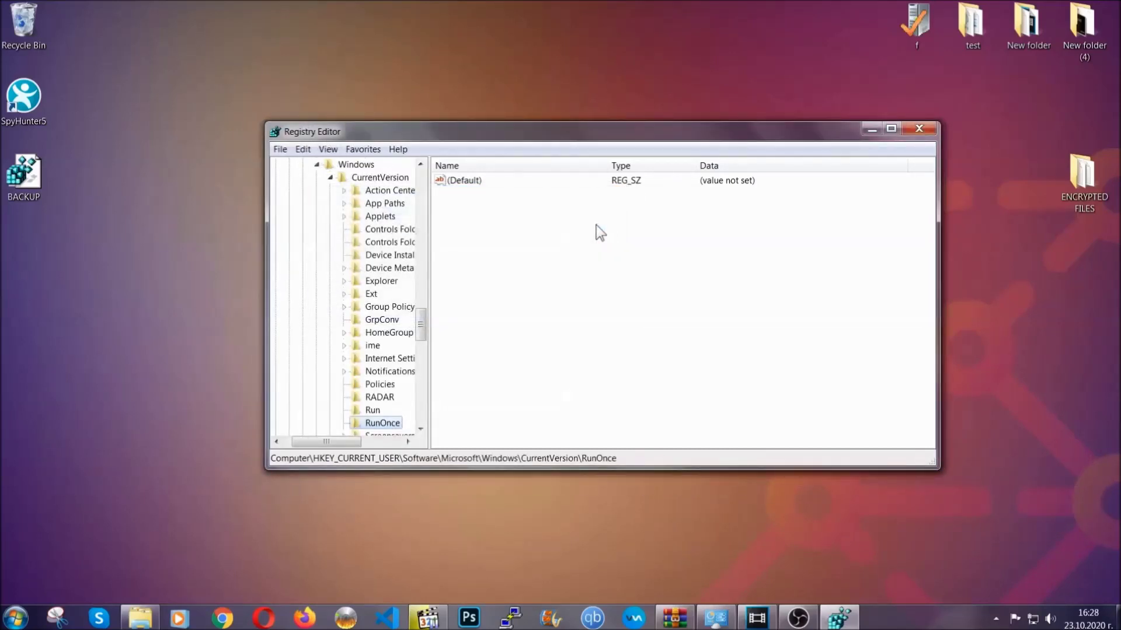
{"action": "left_click_drag", "start_coordinate": [425, 321], "coordinate": [422, 341]}
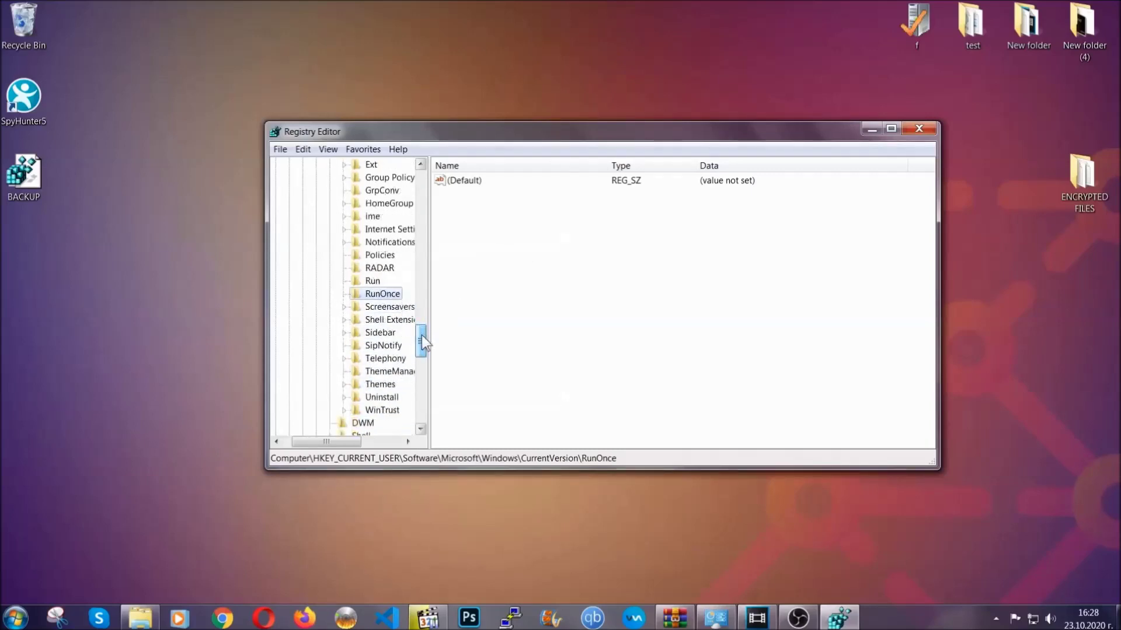
{"action": "left_click", "coordinate": [373, 282]}
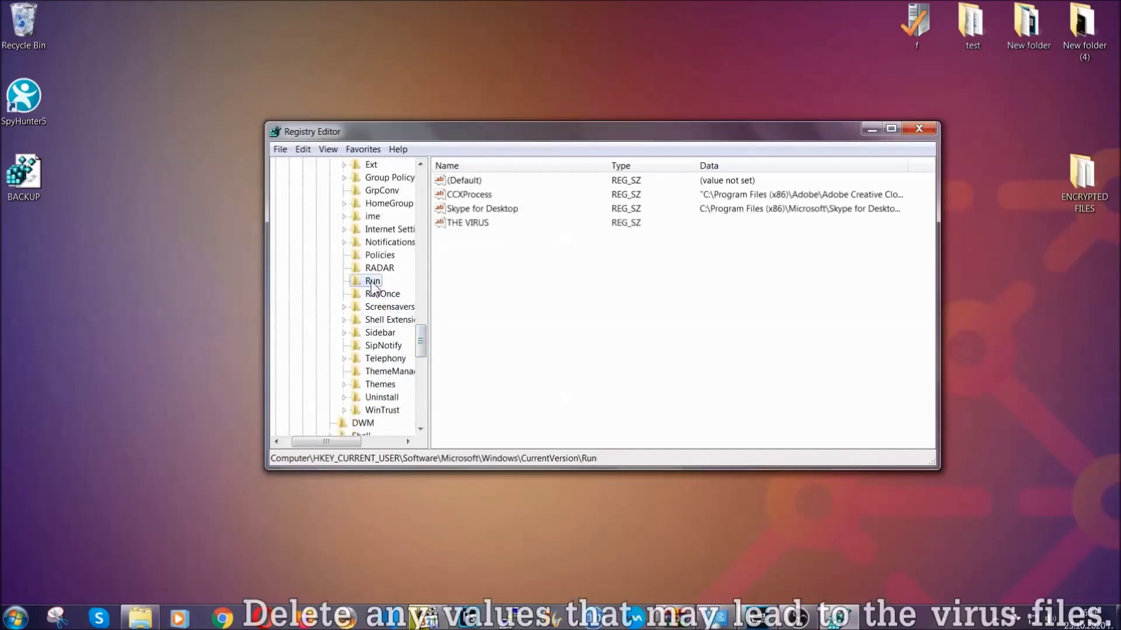
Step: Delete THE VIRUS value from the Run key and confirm the deletion
{"action": "left_click", "coordinate": [460, 224]}
{"action": "right_click", "coordinate": [460, 224]}
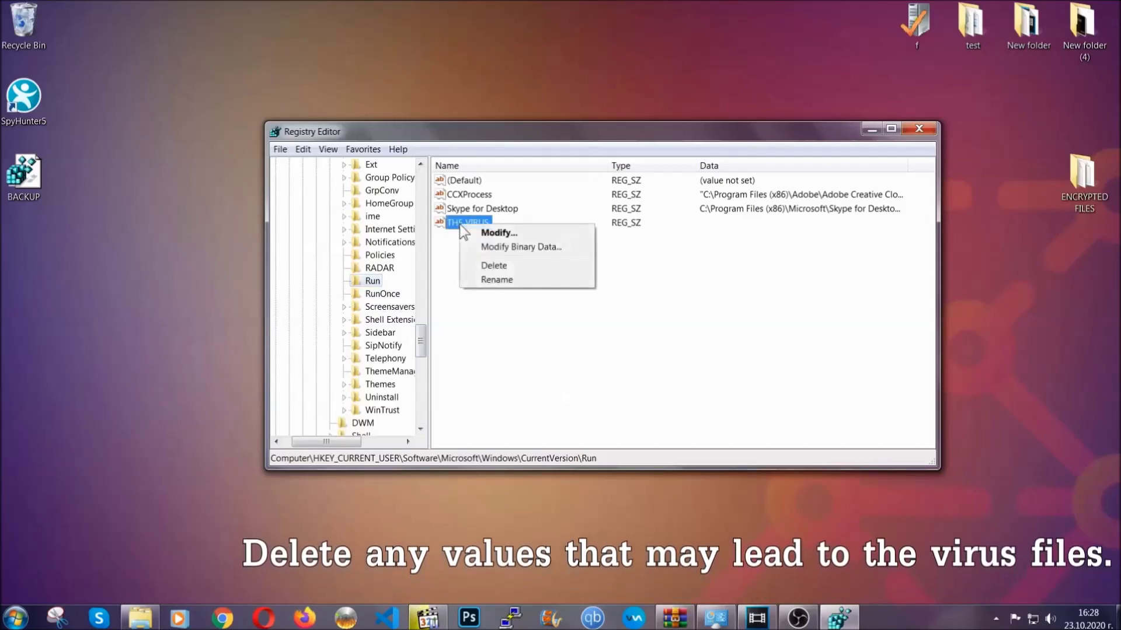
{"action": "left_click", "coordinate": [482, 265]}
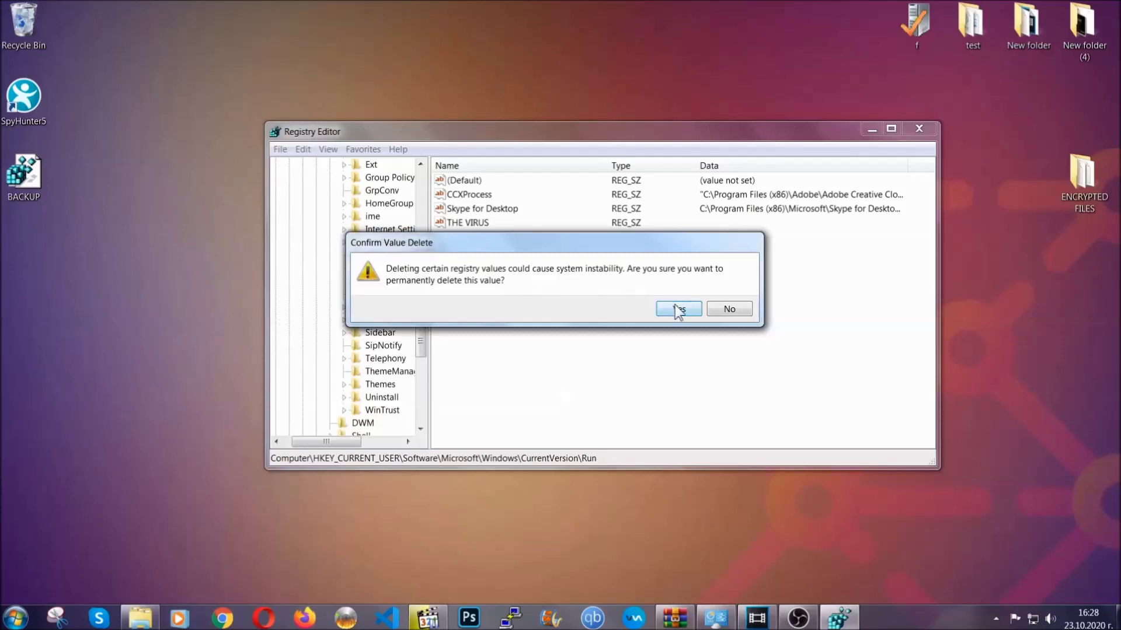
{"action": "left_click", "coordinate": [678, 309]}
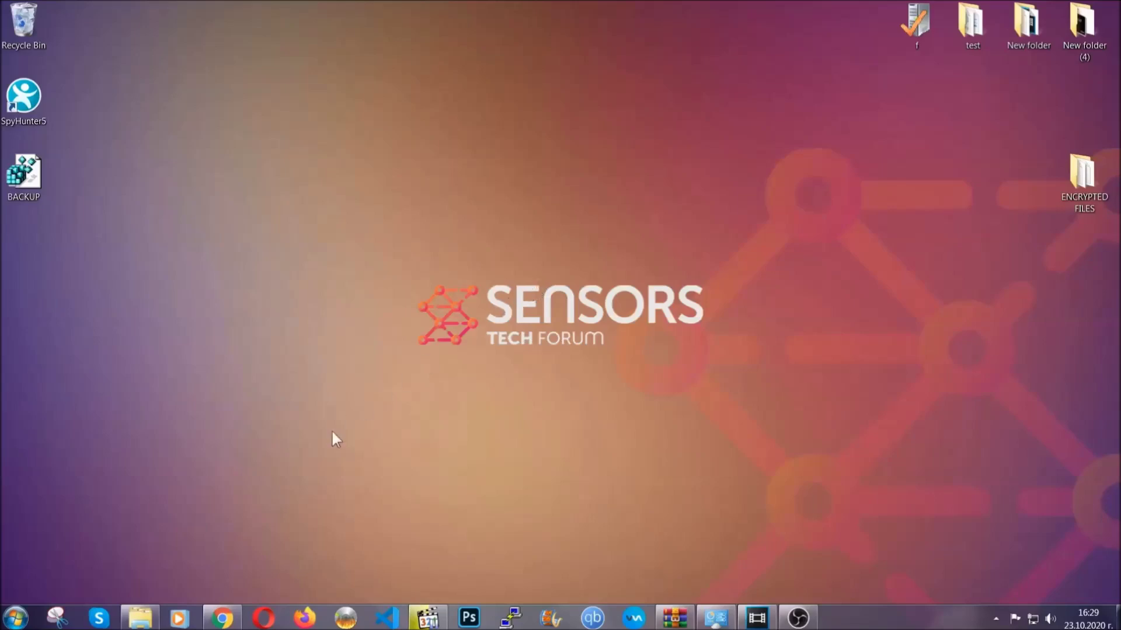
{"action": "left_click", "coordinate": [222, 620]}
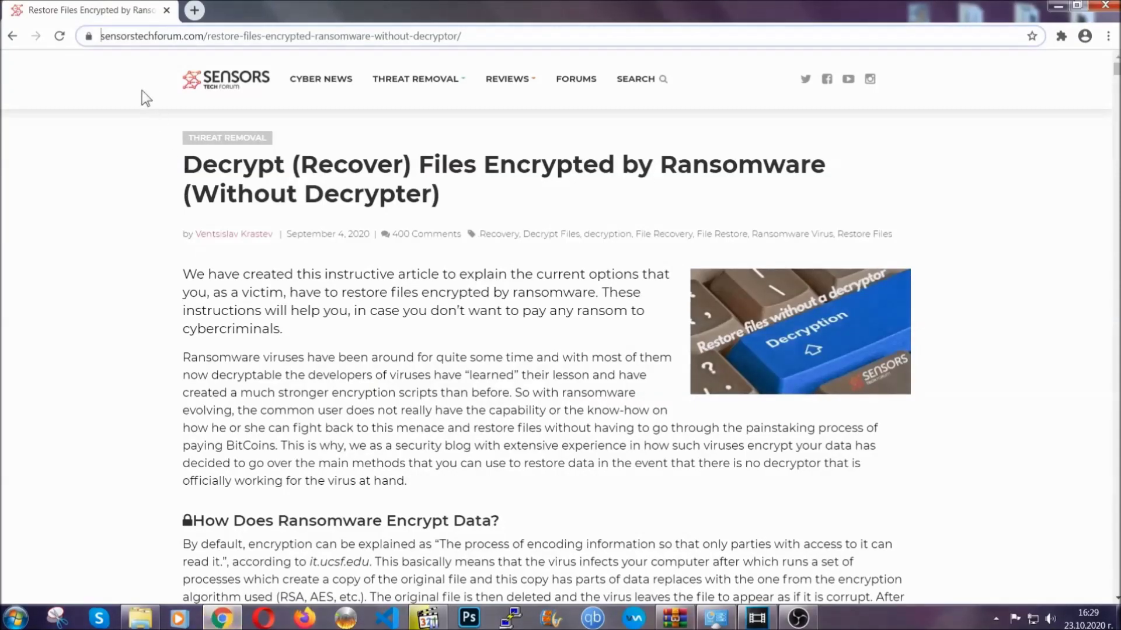
Step: In the recovery article, scroll to the method list and expand Method 2 'Restore Data via Windows Backup'
{"action": "left_click_drag", "start_coordinate": [101, 36], "coordinate": [506, 41]}
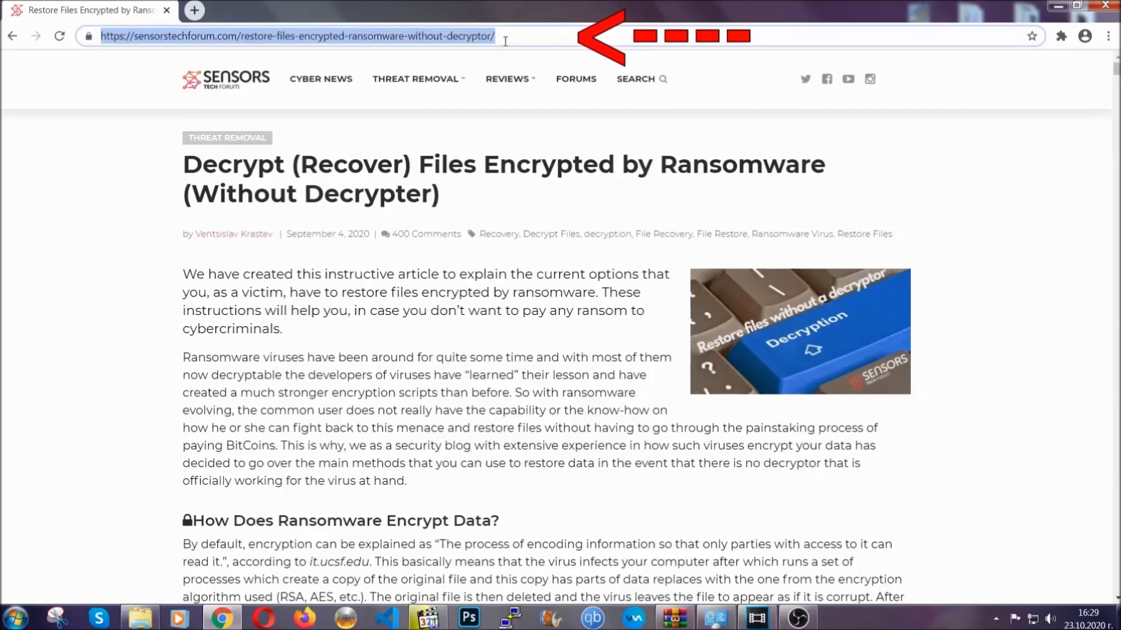
{"action": "mouse_move", "coordinate": [507, 114]}
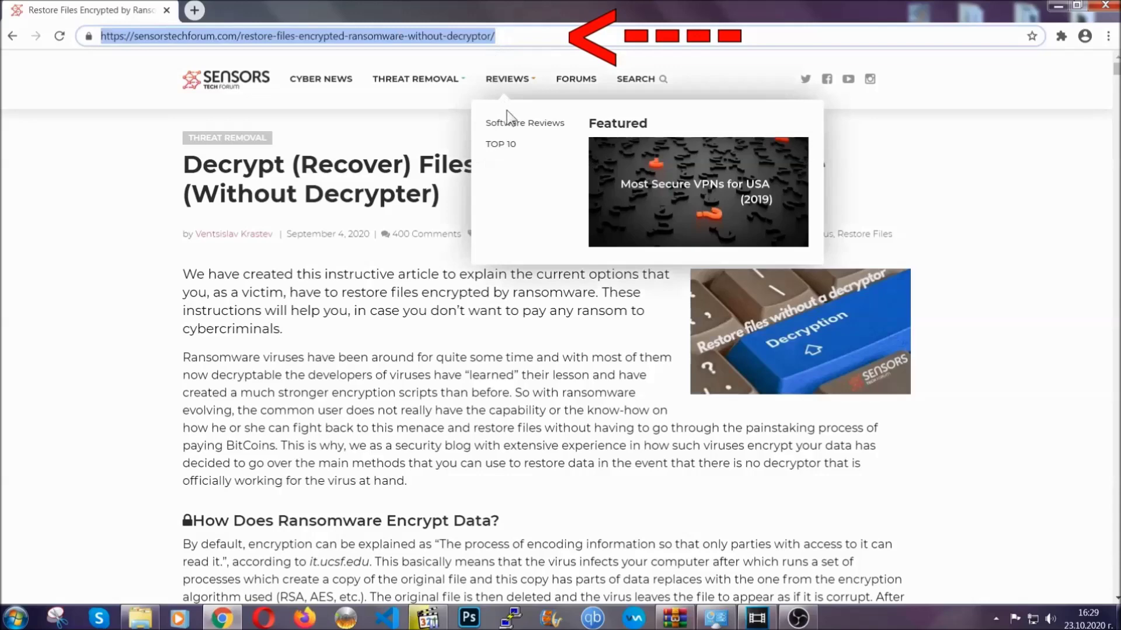
{"action": "scroll", "coordinate": [576, 318], "scroll_direction": "down", "scroll_amount": 5}
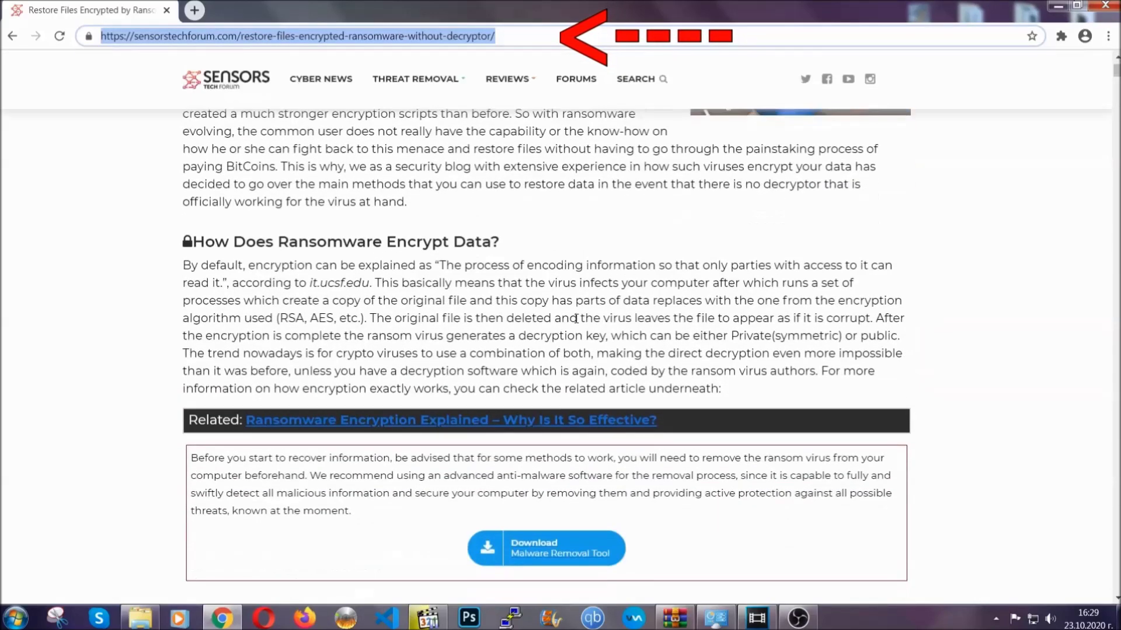
{"action": "scroll", "coordinate": [576, 318], "scroll_direction": "down", "scroll_amount": 6}
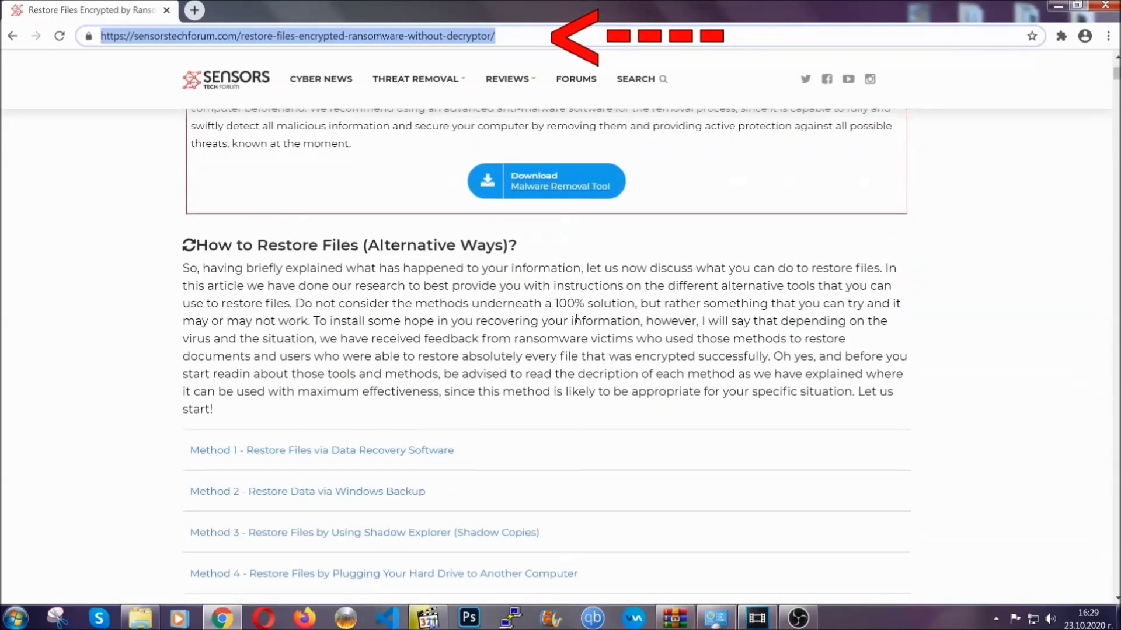
{"action": "scroll", "coordinate": [577, 320], "scroll_direction": "down", "scroll_amount": 1}
{"action": "scroll", "coordinate": [577, 324], "scroll_direction": "down", "scroll_amount": 2}
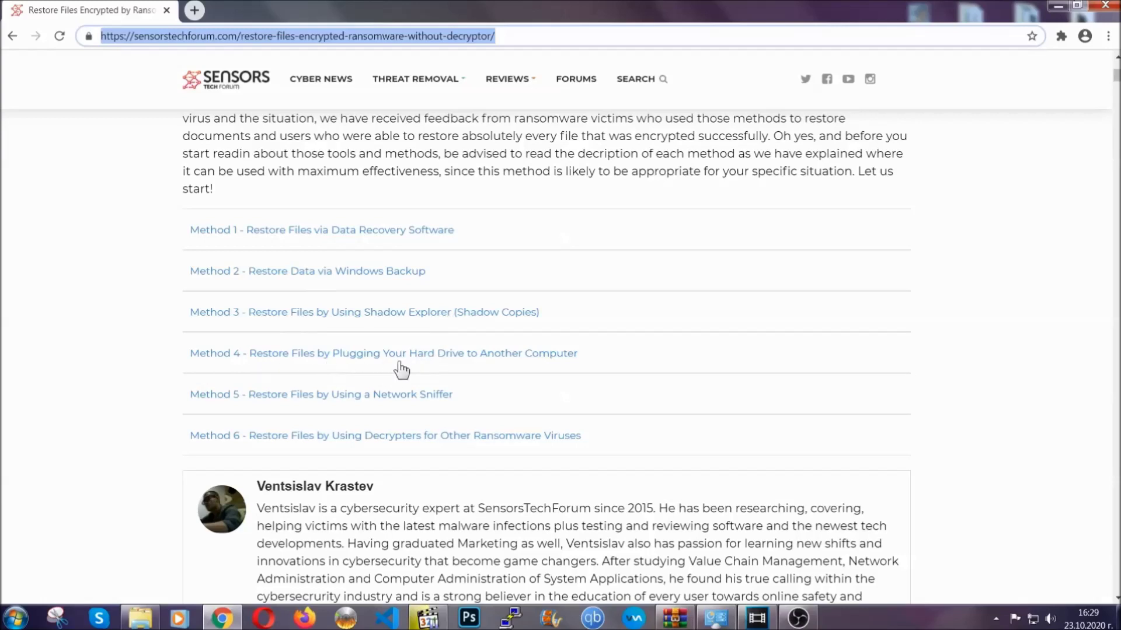
{"action": "left_click", "coordinate": [349, 270]}
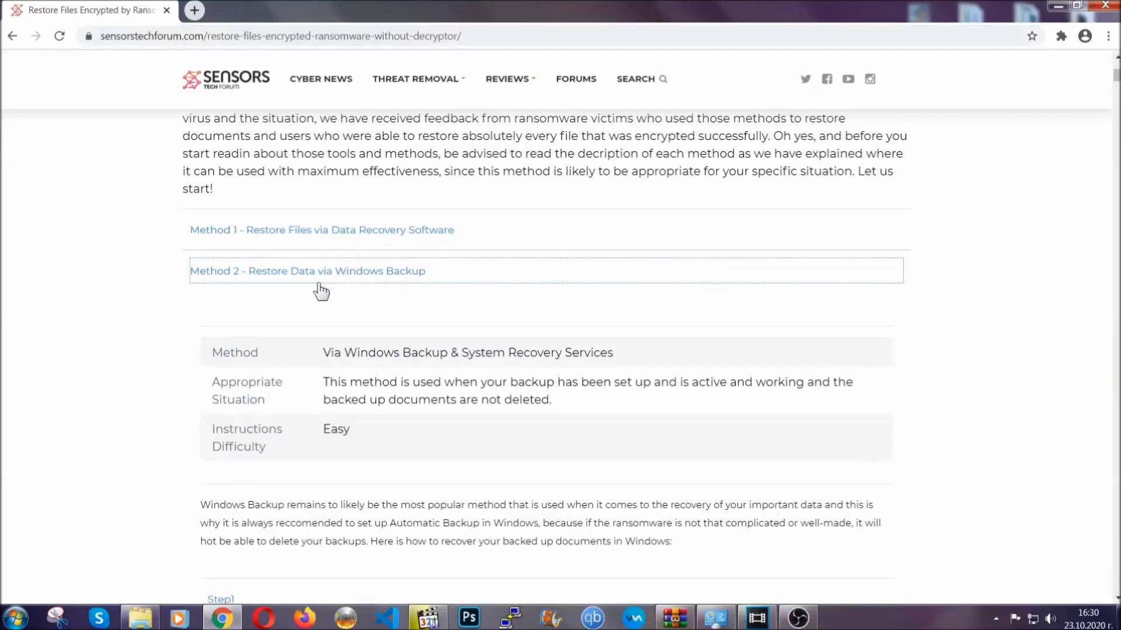
Step: Highlight, then deselect, the Method 2 summary table text and move down toward the steps
{"action": "left_click_drag", "start_coordinate": [325, 349], "coordinate": [394, 444]}
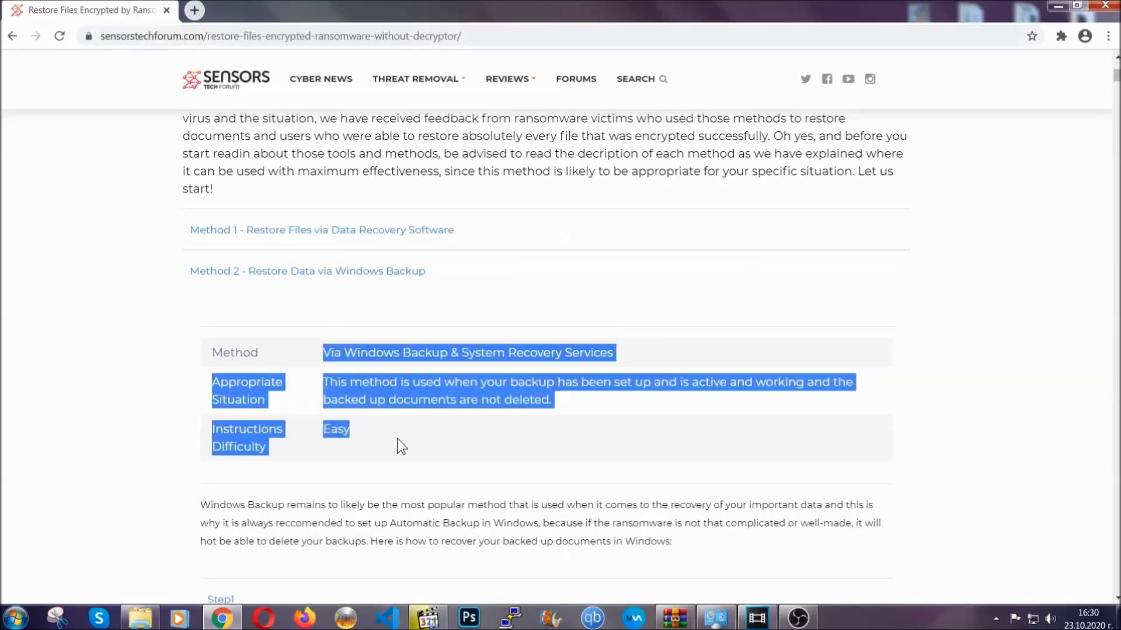
{"action": "left_click", "coordinate": [401, 435]}
{"action": "scroll", "coordinate": [400, 436], "scroll_direction": "down", "scroll_amount": 4}
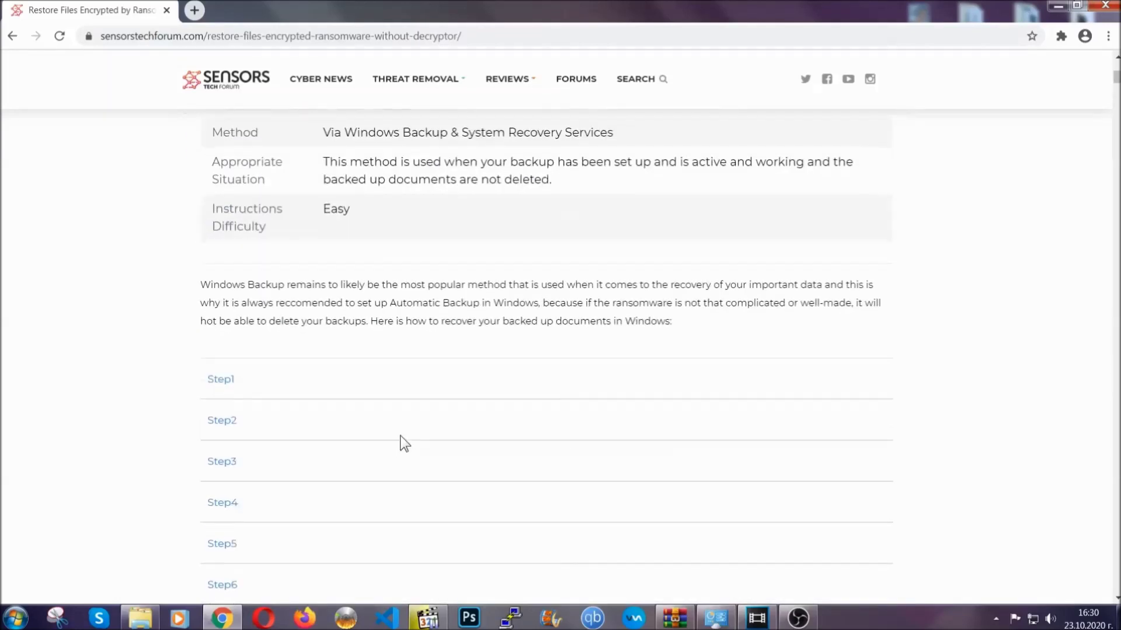
{"action": "scroll", "coordinate": [401, 436], "scroll_direction": "down", "scroll_amount": 1}
Step: Expand Step1, Step2 and Step3 to show the Run dialog and Settings Backup instructions
{"action": "left_click", "coordinate": [233, 307]}
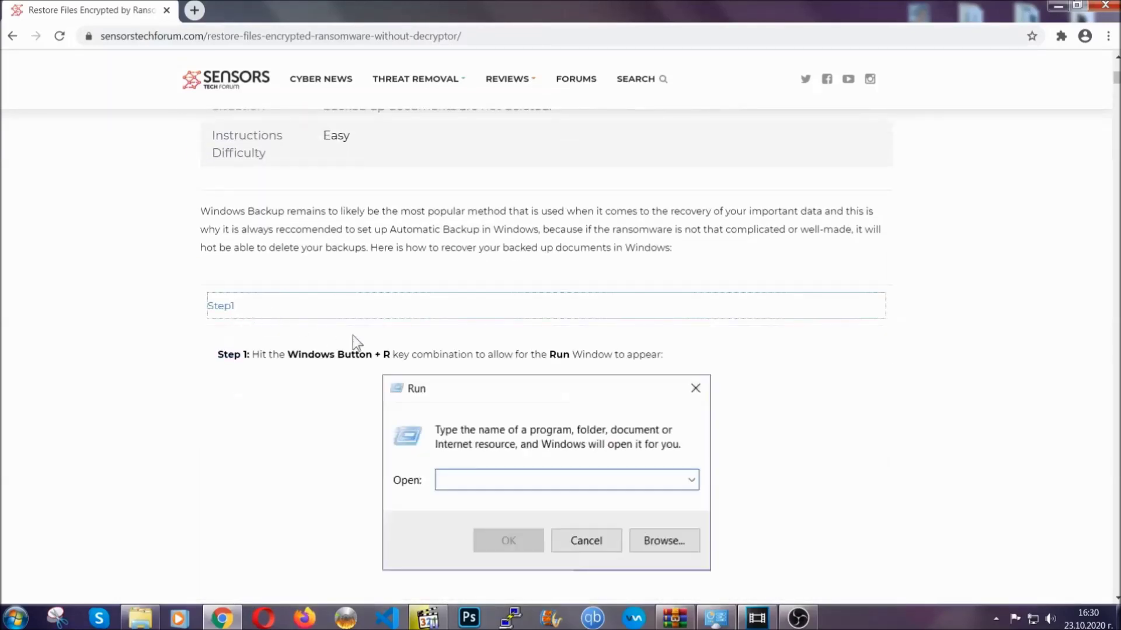
{"action": "scroll", "coordinate": [524, 363], "scroll_direction": "down", "scroll_amount": 4}
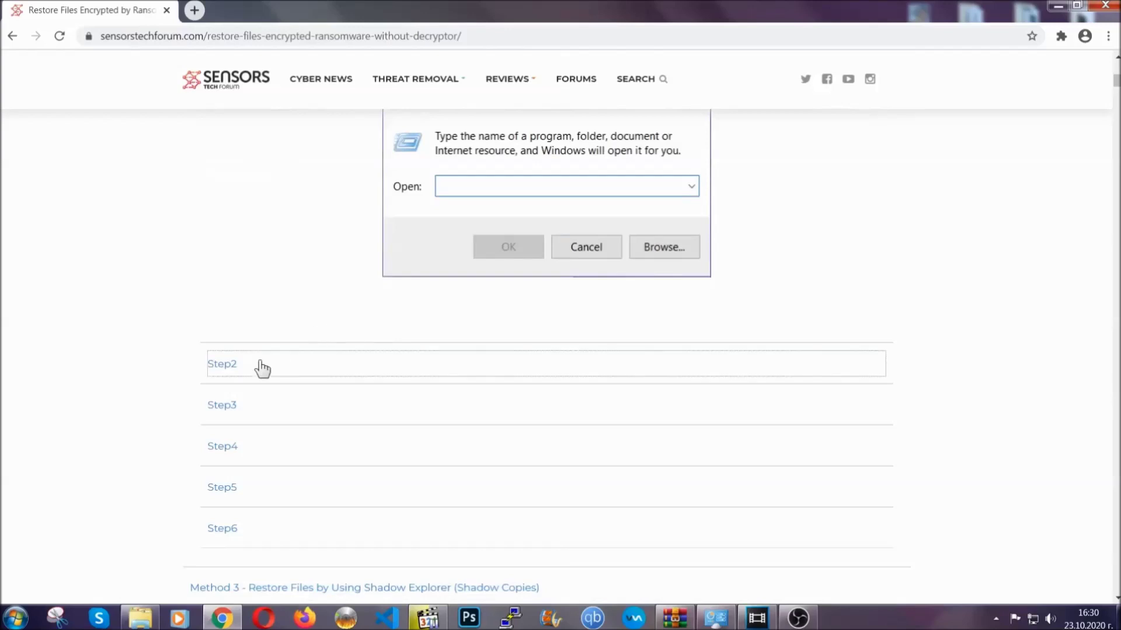
{"action": "left_click", "coordinate": [262, 368]}
{"action": "scroll", "coordinate": [502, 368], "scroll_direction": "down", "scroll_amount": 4}
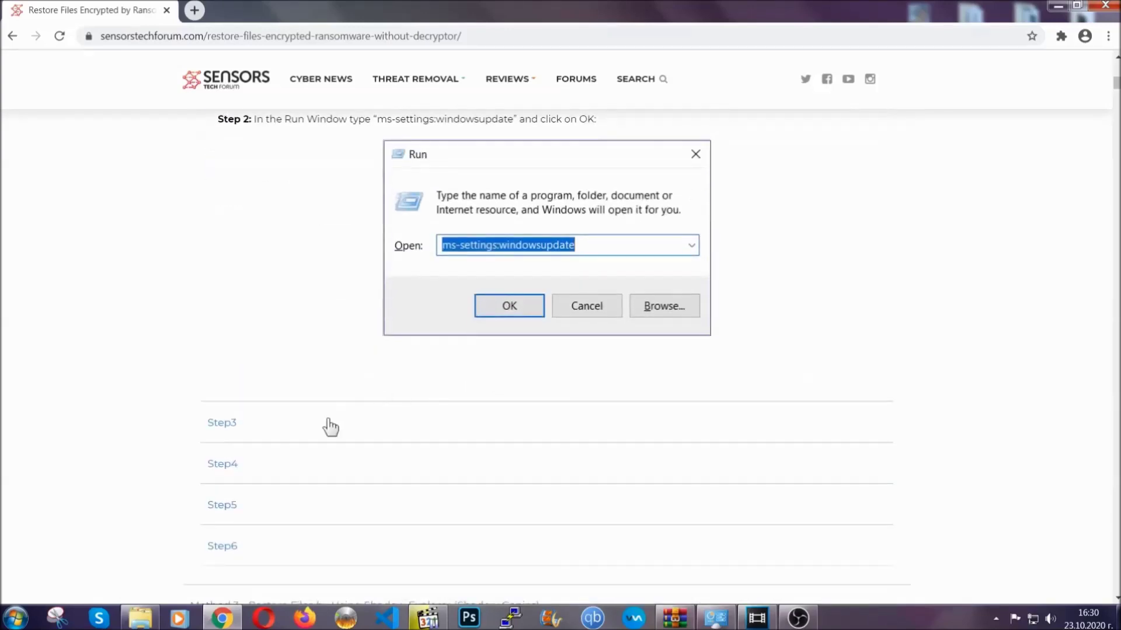
{"action": "left_click", "coordinate": [330, 428]}
{"action": "scroll", "coordinate": [495, 397], "scroll_direction": "down", "scroll_amount": 3}
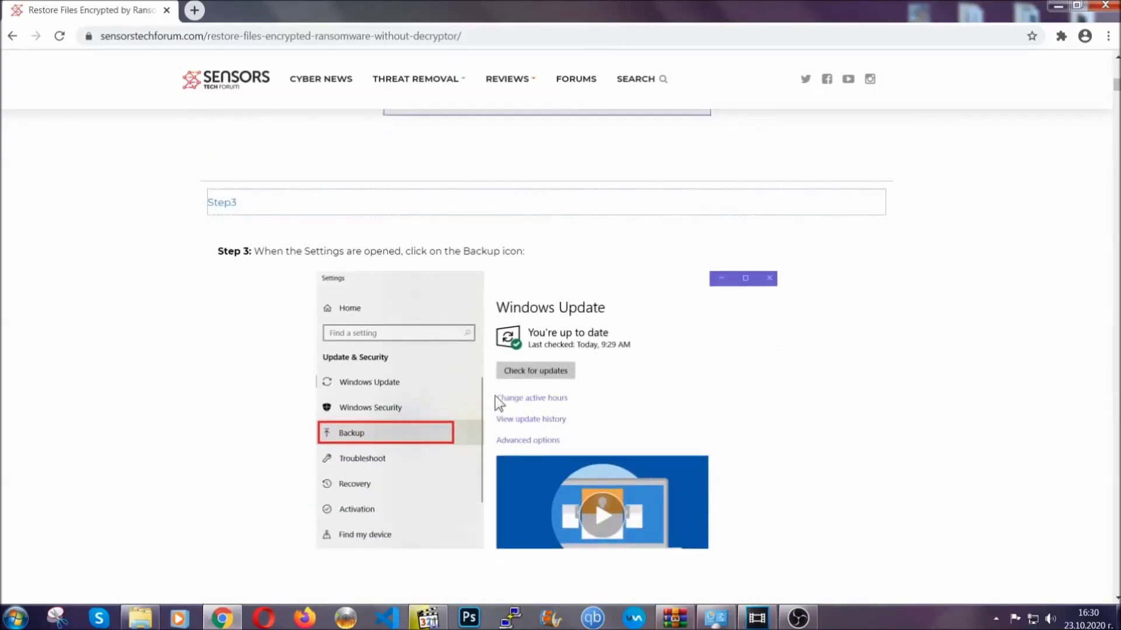
{"action": "scroll", "coordinate": [495, 395], "scroll_direction": "down", "scroll_amount": 2}
{"action": "scroll", "coordinate": [493, 398], "scroll_direction": "down", "scroll_amount": 2}
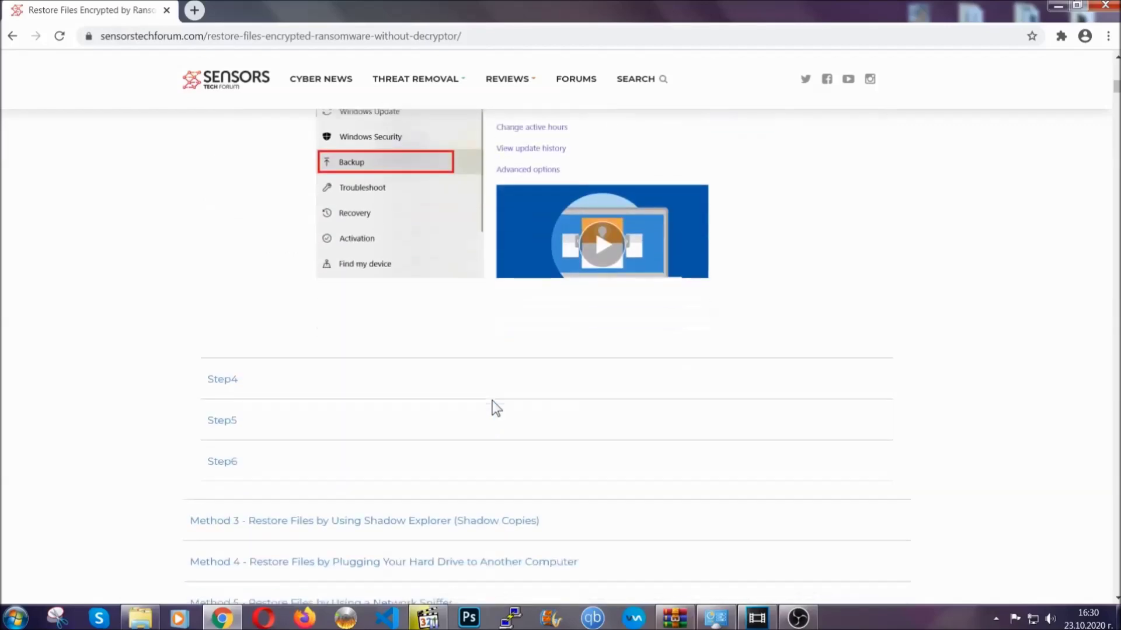
{"action": "scroll", "coordinate": [492, 401], "scroll_direction": "down", "scroll_amount": 7}
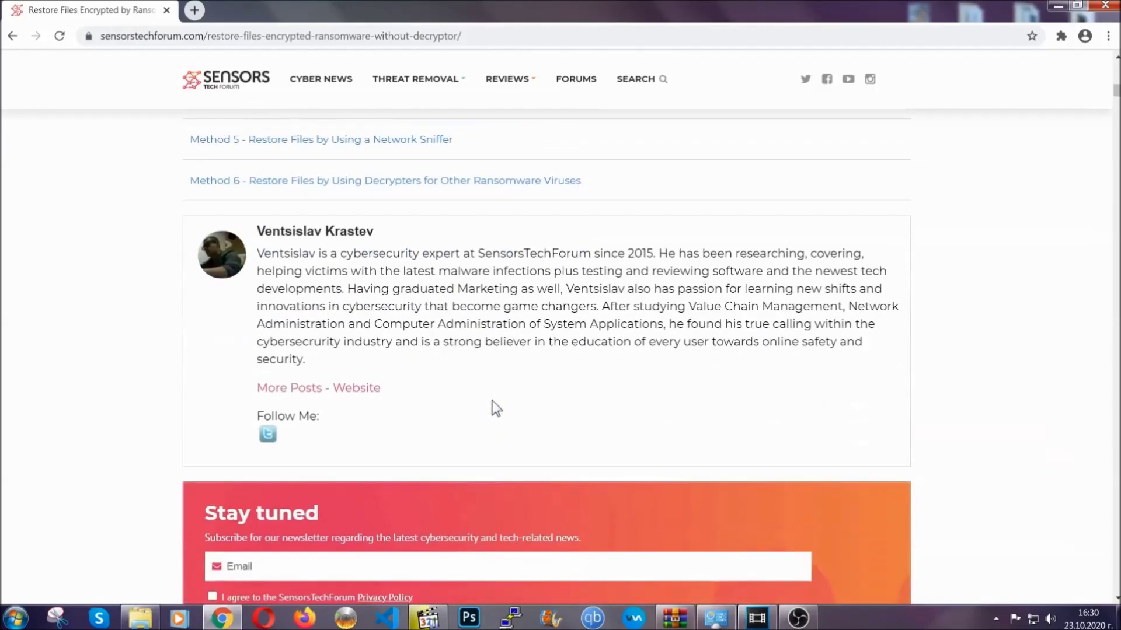
Step: Return up the article, then minimize the browser to show the Sensors Tech Forum desktop
{"action": "scroll", "coordinate": [492, 401], "scroll_direction": "up", "scroll_amount": 20}
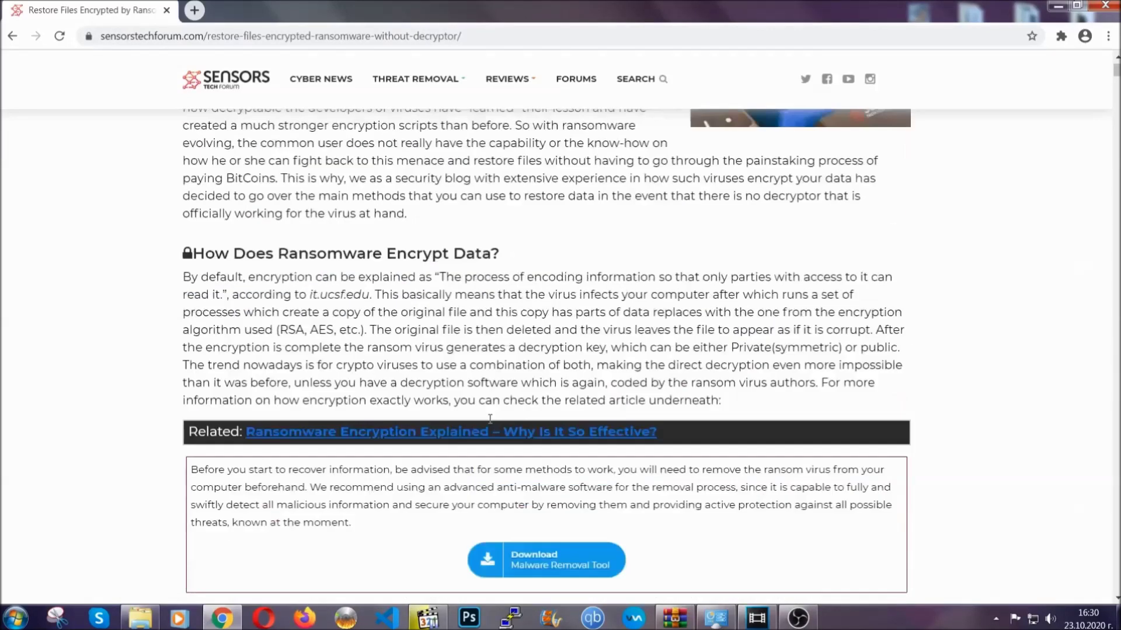
{"action": "scroll", "coordinate": [489, 418], "scroll_direction": "up", "scroll_amount": 5}
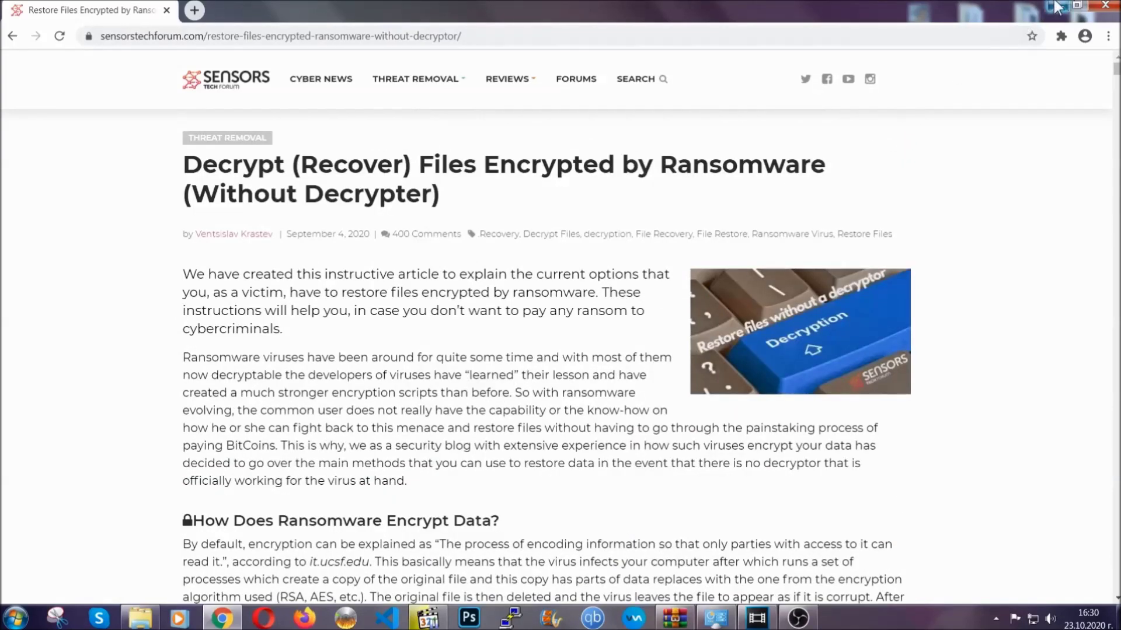
{"action": "left_click", "coordinate": [1056, 7]}
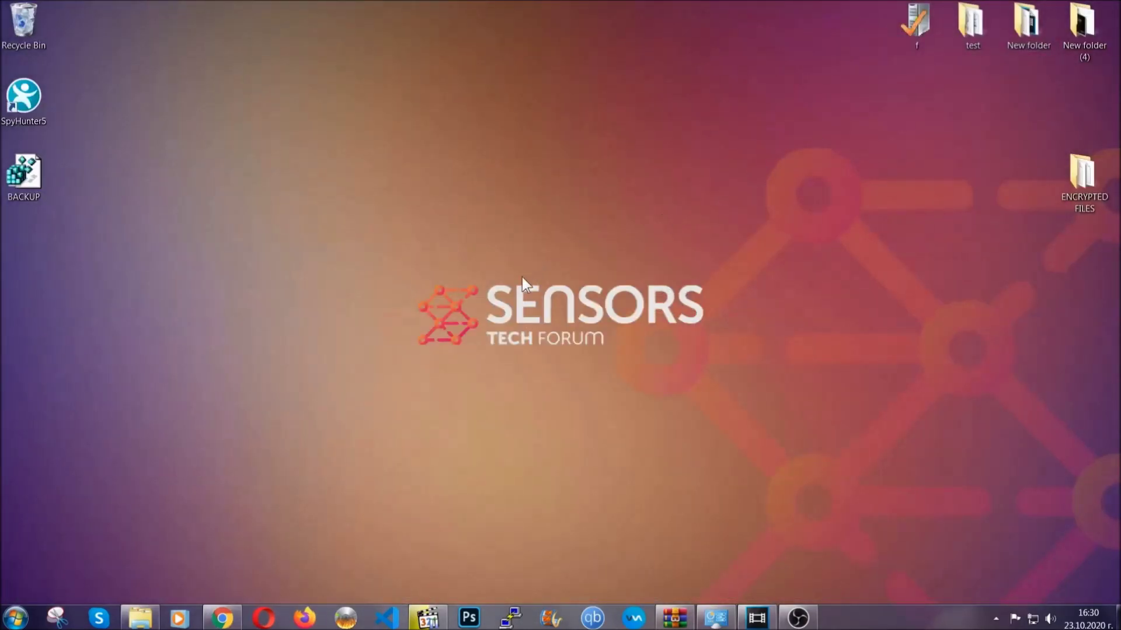